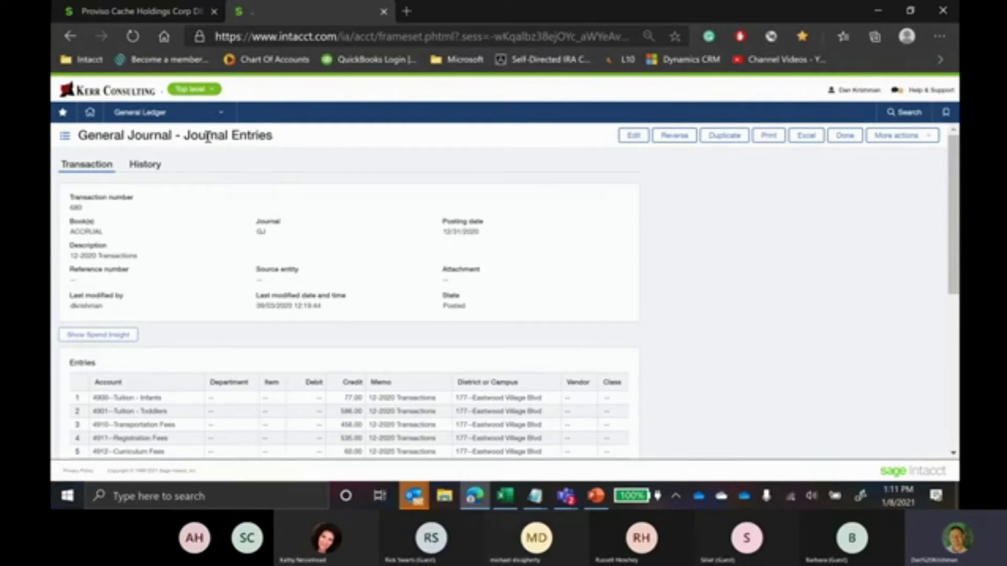
# - Look over the General Ledger journal setup options and open the Trial Balance report
pyautogui.click(222, 112)
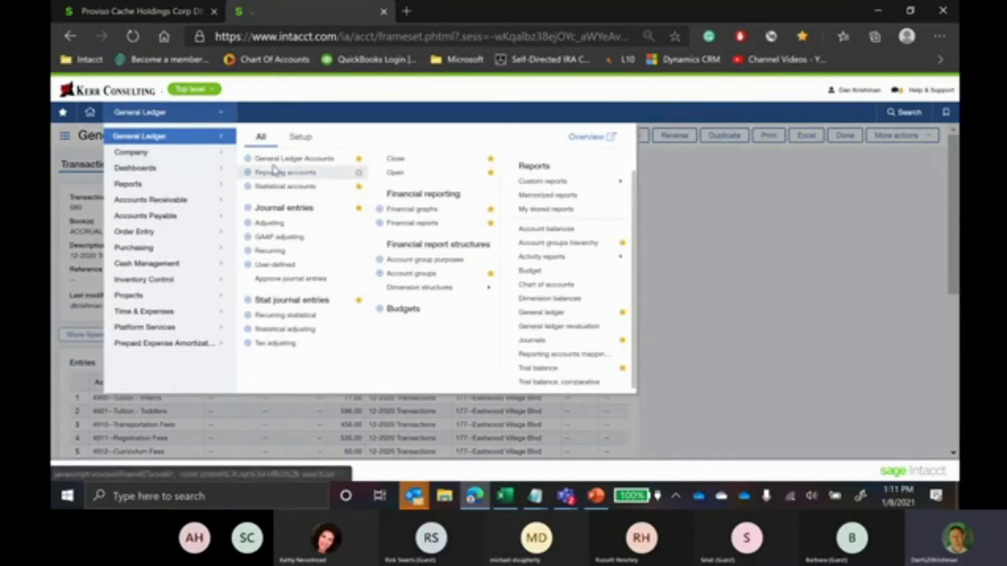
pyautogui.click(302, 141)
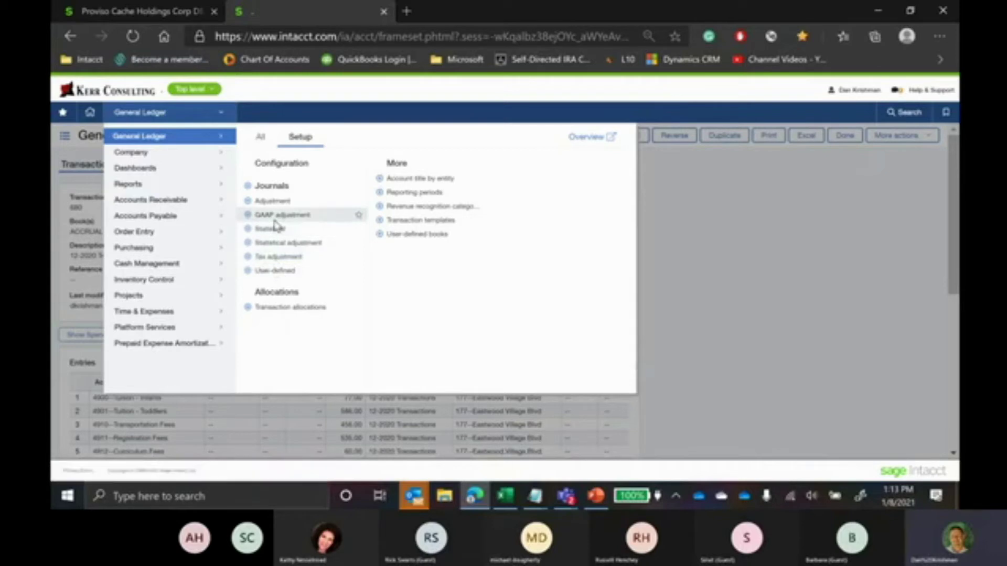
pyautogui.click(261, 142)
pyautogui.scroll(-1, 524, 364)
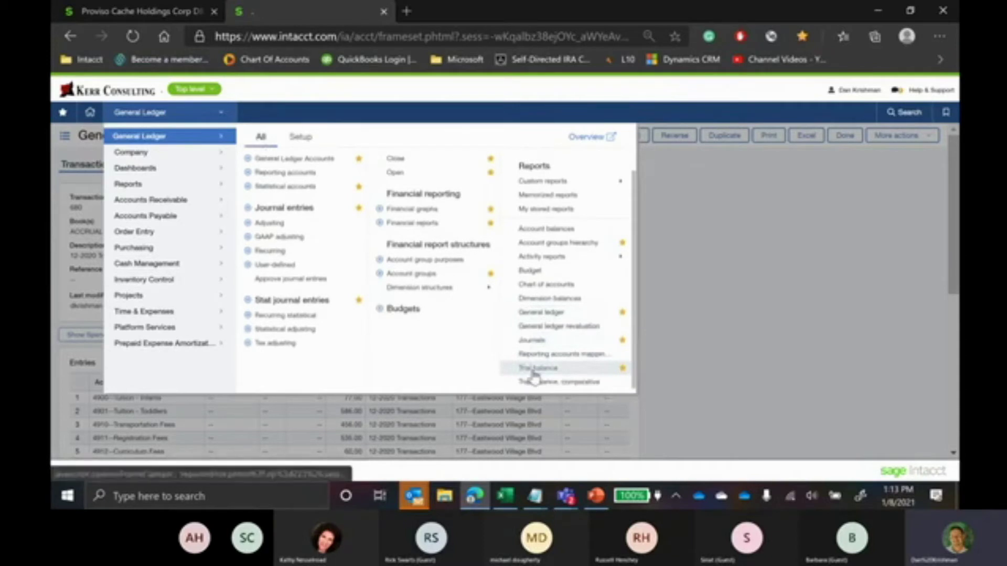
pyautogui.click(535, 370)
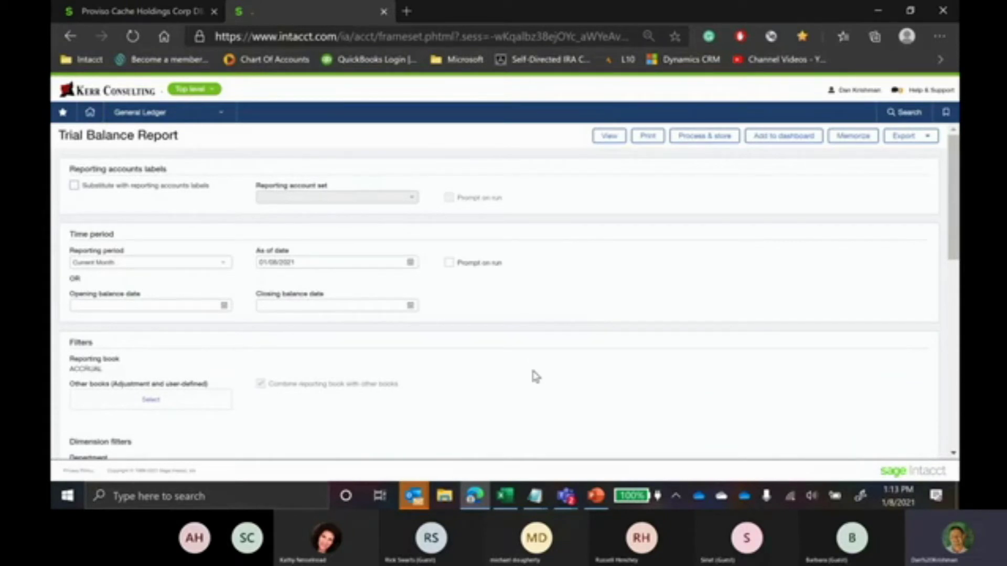
# - Set the Trial Balance report's as-of date to 12/31/2020
pyautogui.scroll(-1, 371, 243)
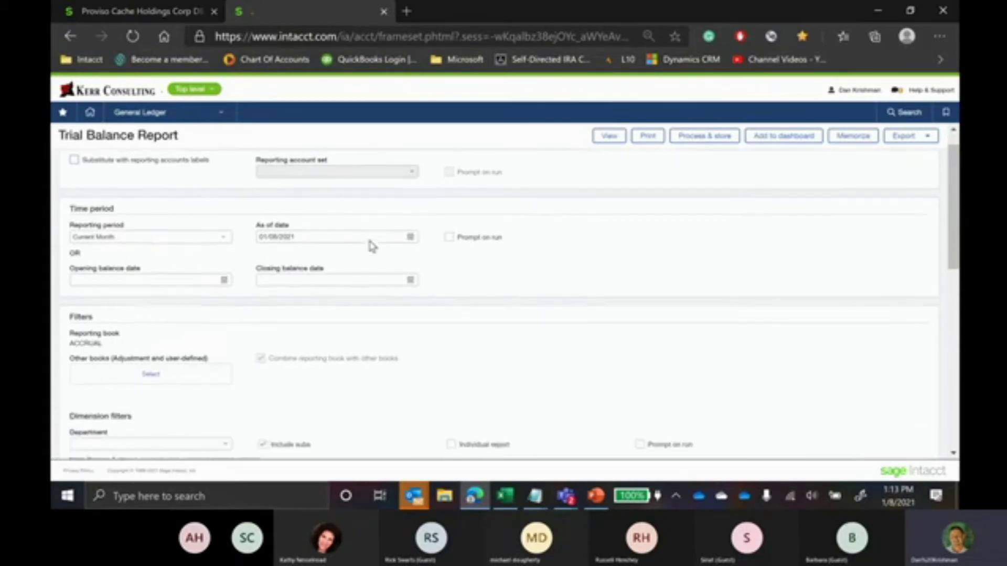
pyautogui.moveTo(344, 236); pyautogui.dragTo(124, 284)
pyautogui.write('12/31')
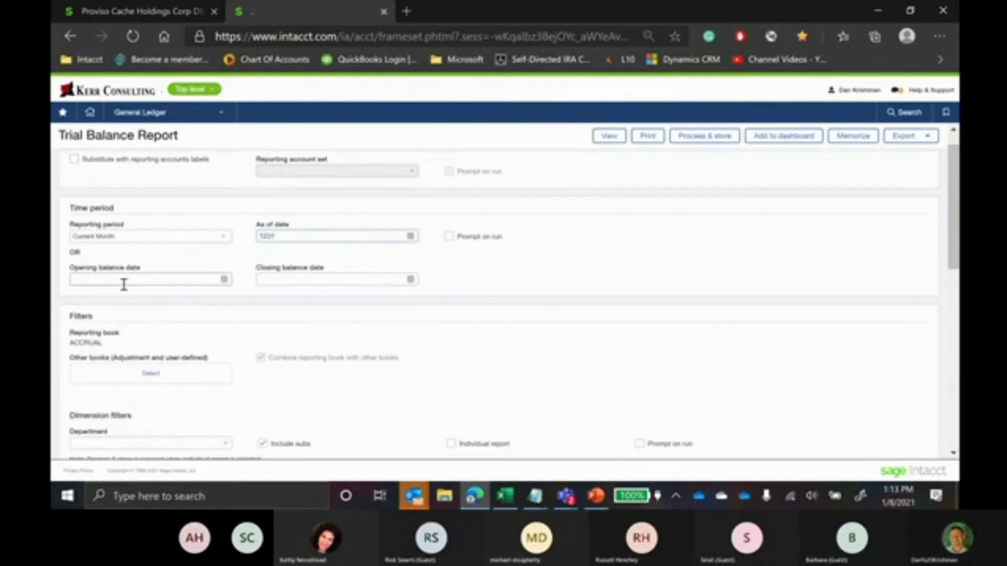
pyautogui.write('/2020')
# - Add the TAX book to the report's other books, combined with the accrual book, and generate the trial balance
pyautogui.scroll(-4, 124, 284)
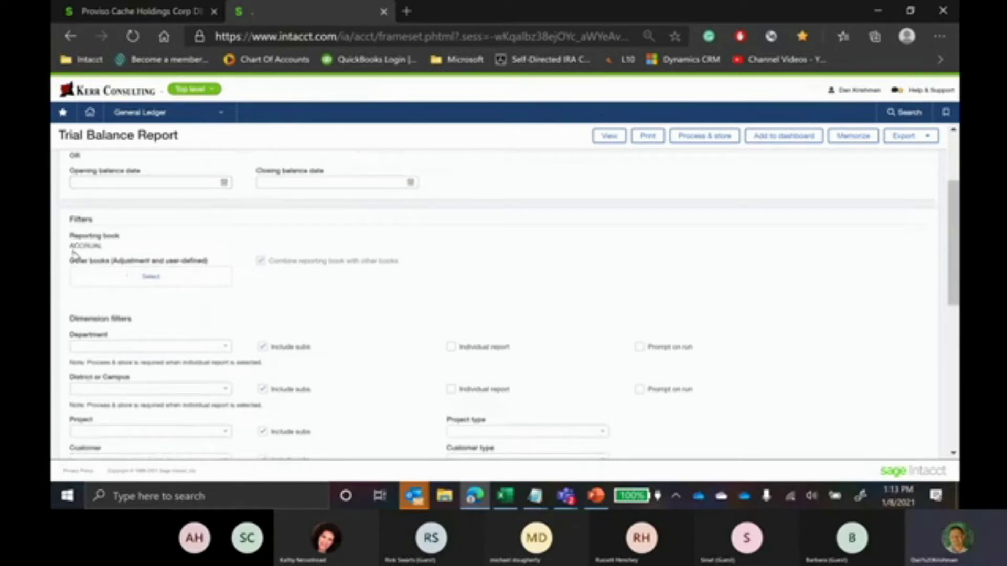
pyautogui.click(148, 279)
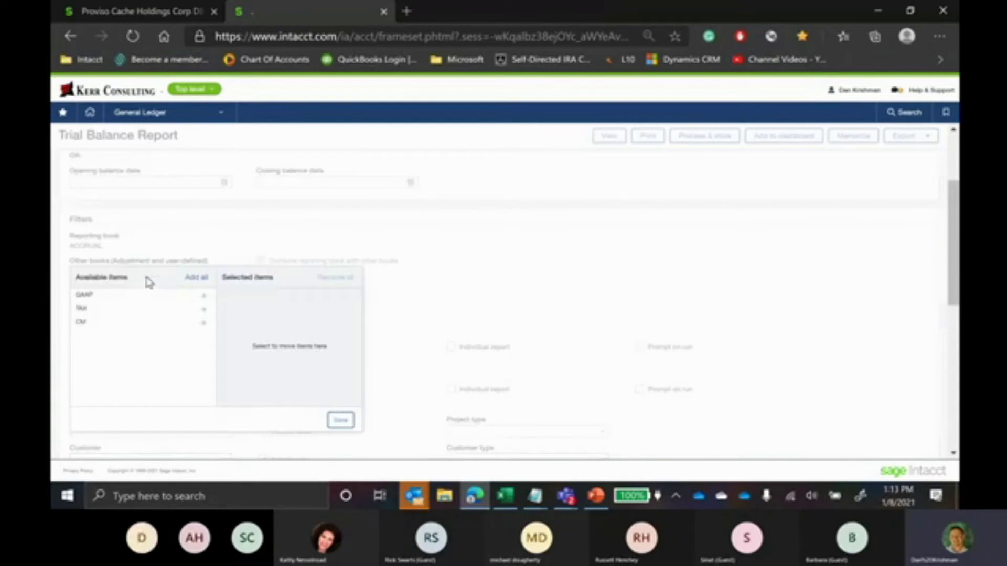
pyautogui.click(136, 313)
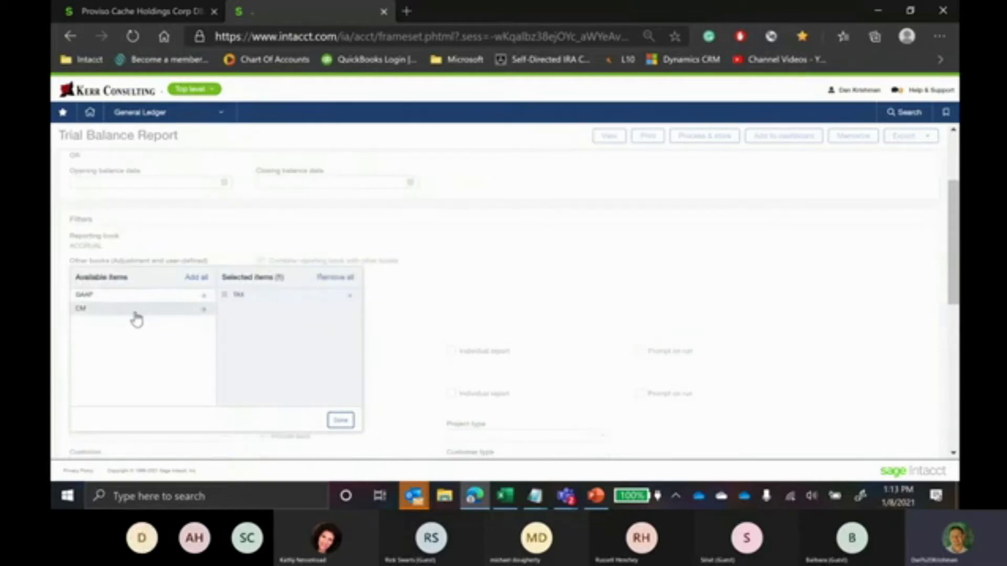
pyautogui.click(345, 424)
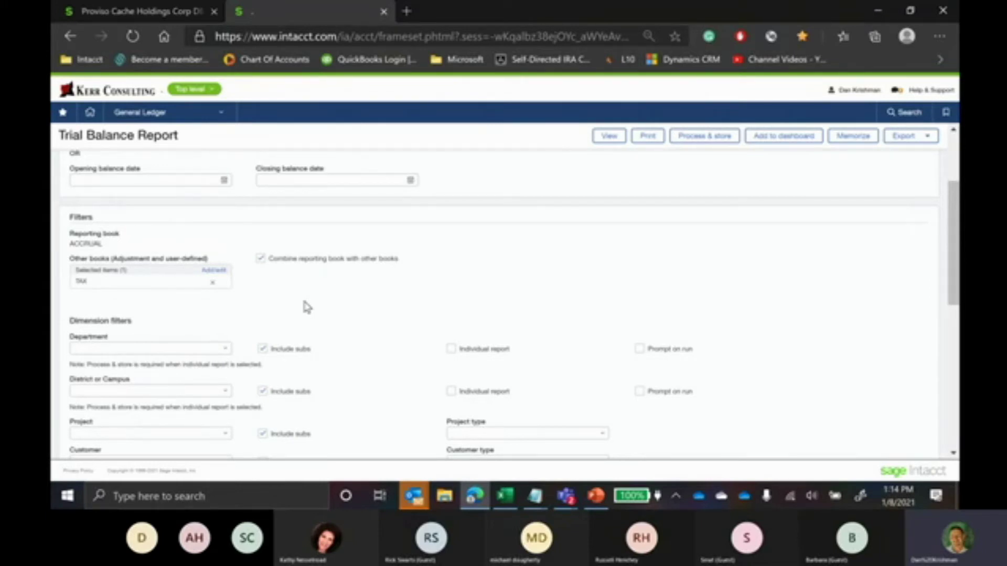
pyautogui.click(608, 136)
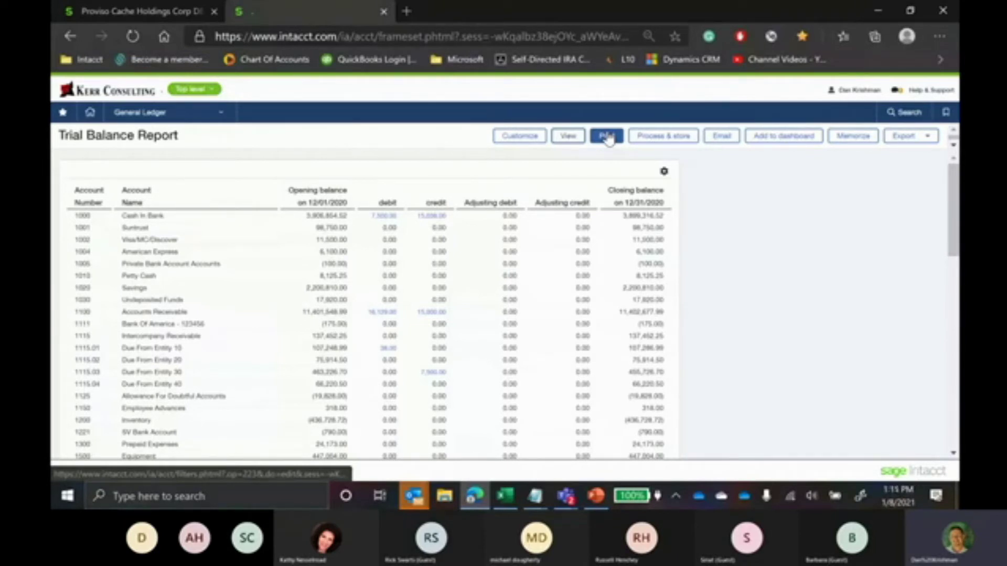
# - Reopen the trial balance settings and remove the TAX book from the other books
pyautogui.click(519, 137)
pyautogui.scroll(-1, 236, 345)
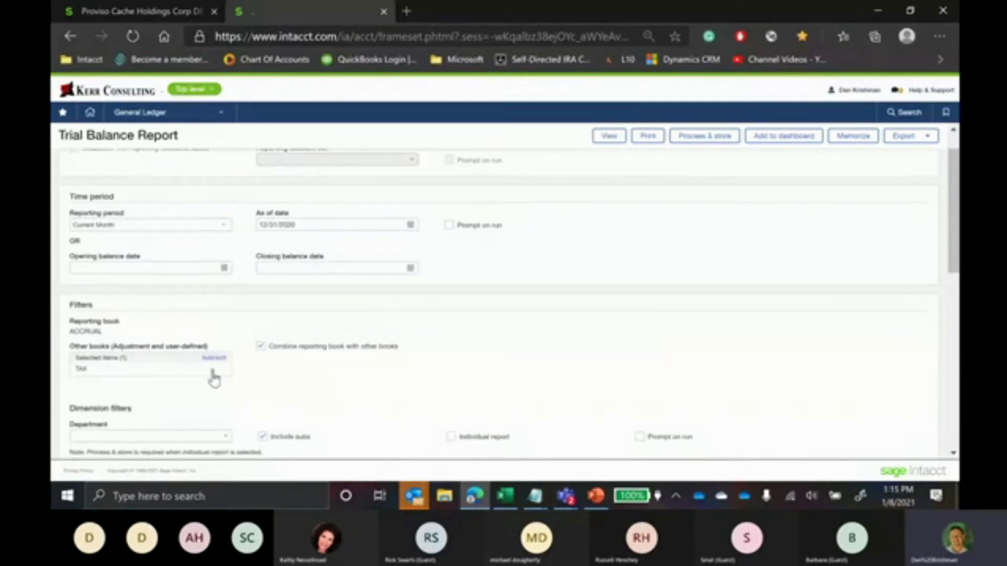
# - Start a new adjusting journal entry and check which journals are available for it
pyautogui.click(220, 113)
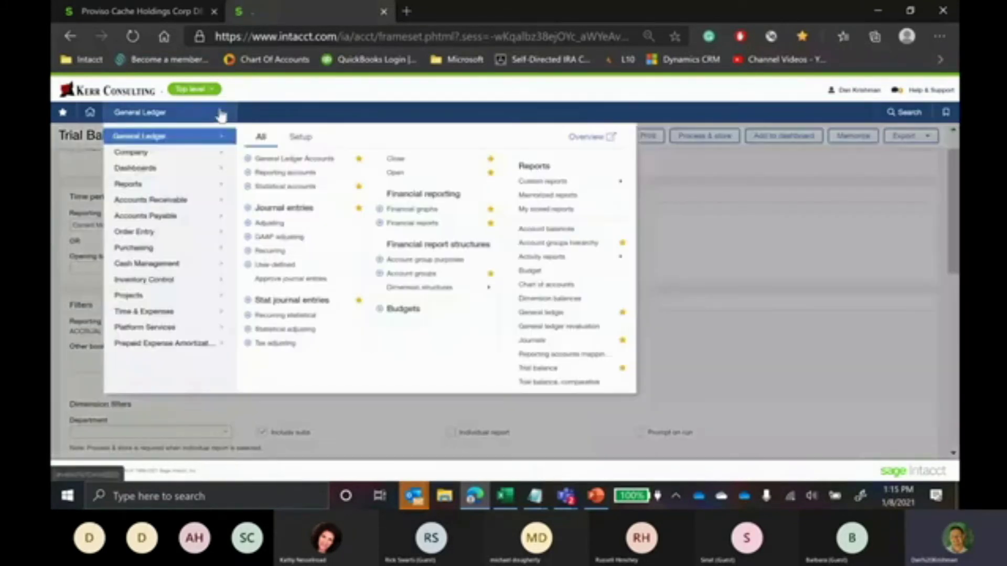
pyautogui.click(277, 226)
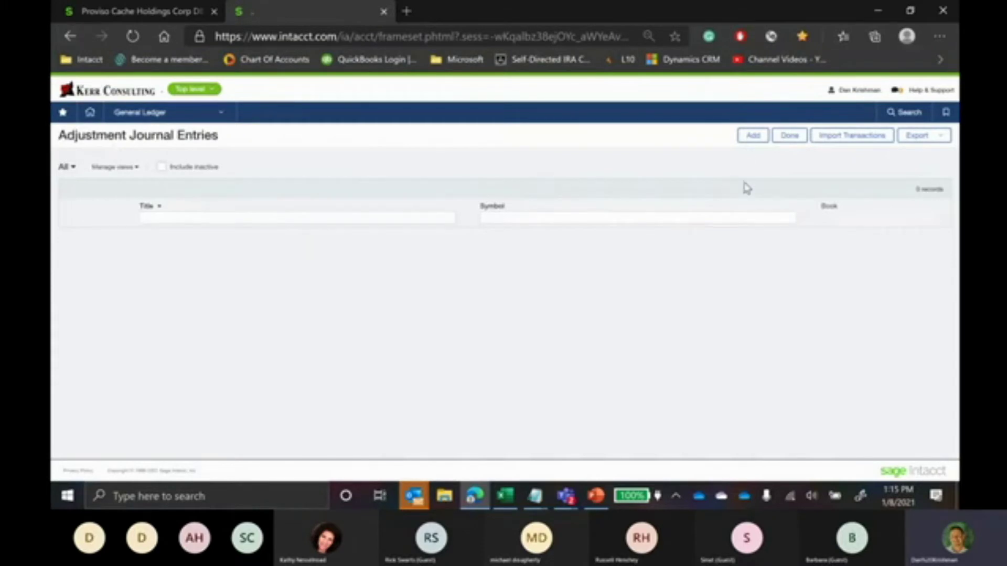
pyautogui.click(751, 137)
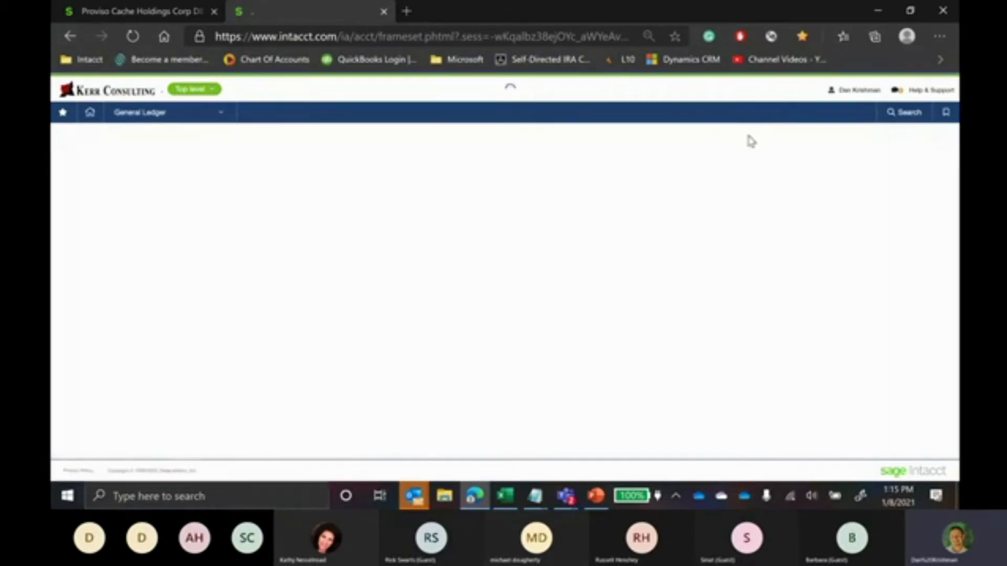
pyautogui.click(226, 210)
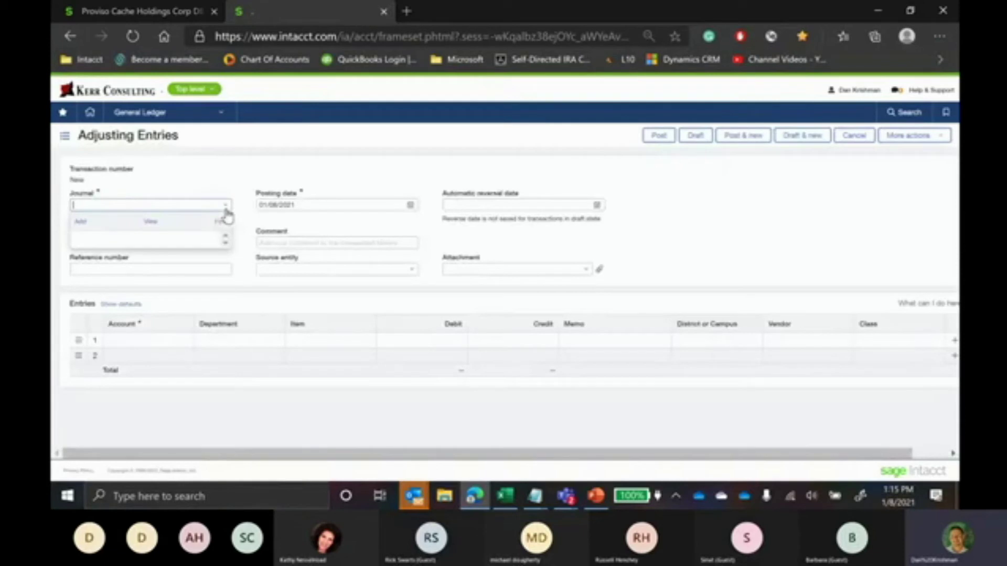
pyautogui.click(156, 187)
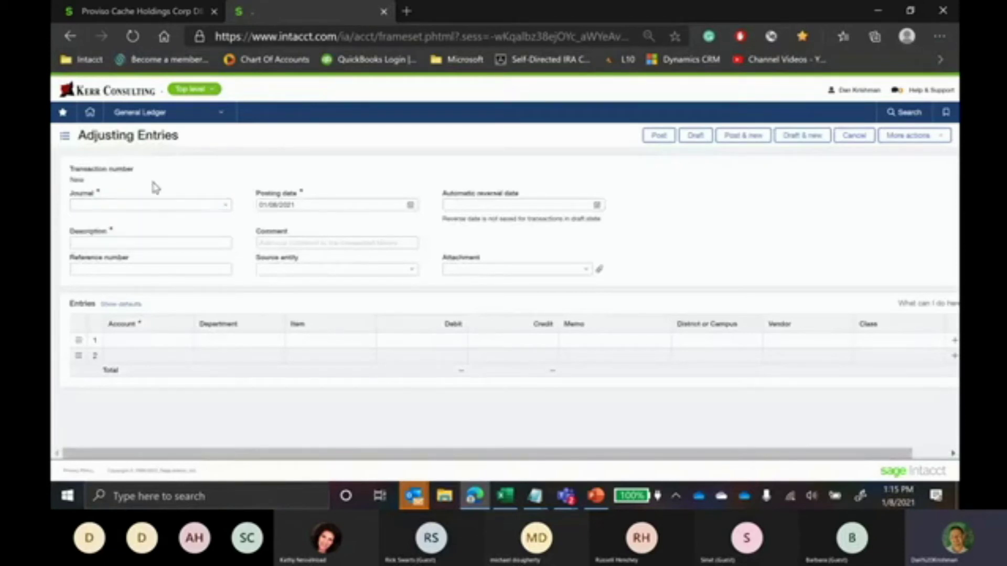
# - Run a new Trial Balance report as of 12/31/2020 without selecting any other books
pyautogui.click(157, 112)
pyautogui.click(540, 369)
pyautogui.press('Return')
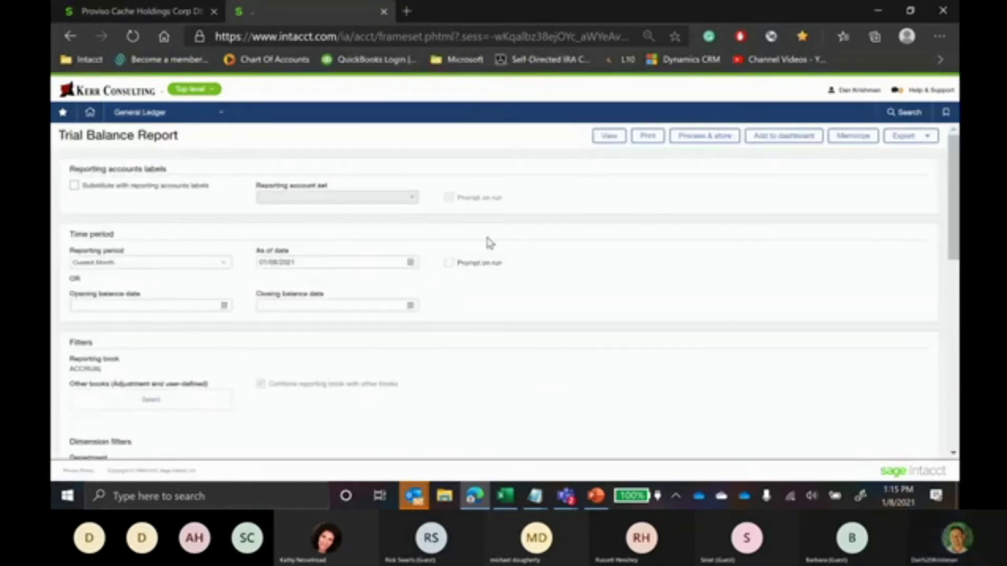
pyautogui.moveTo(325, 261); pyautogui.dragTo(132, 308)
pyautogui.write('12/31/2020')
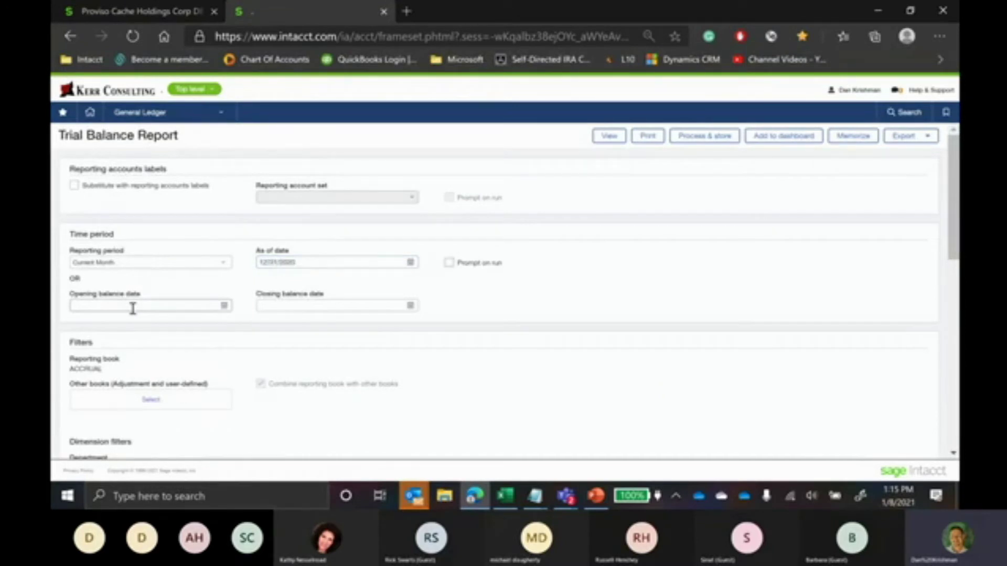
pyautogui.click(611, 137)
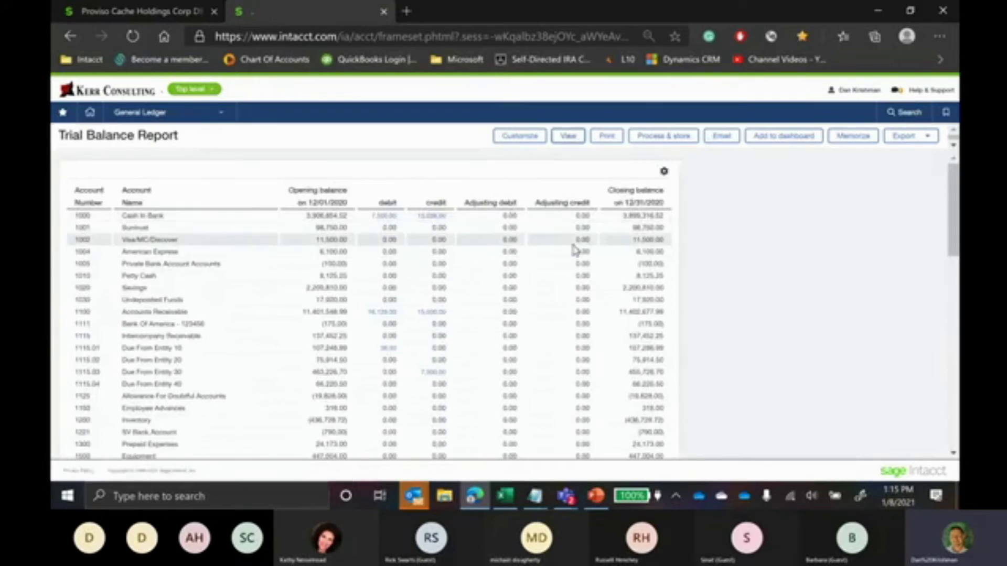
# - Look through the trial balance accounts, including the adjusting debit and credit columns
pyautogui.click(223, 114)
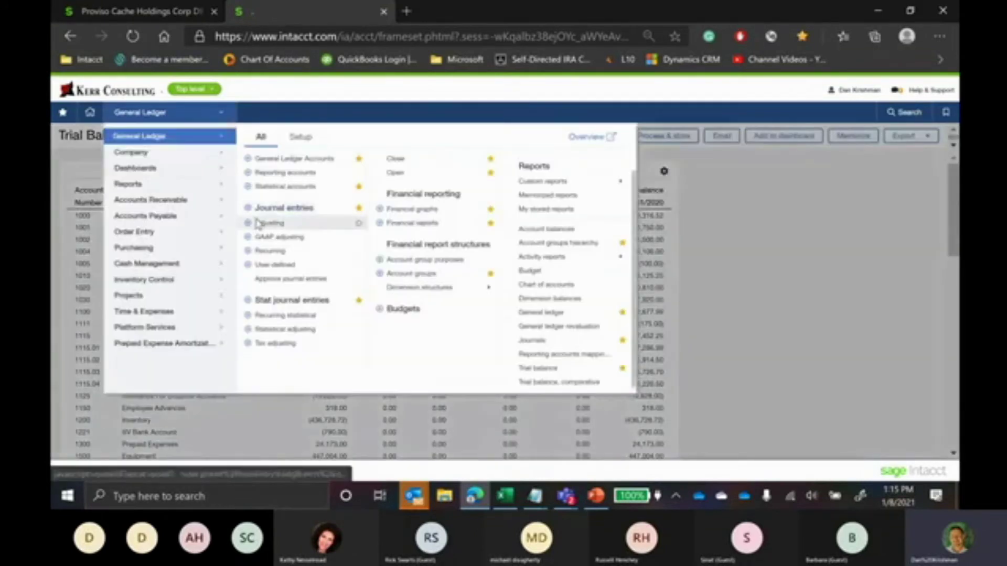
pyautogui.click(744, 291)
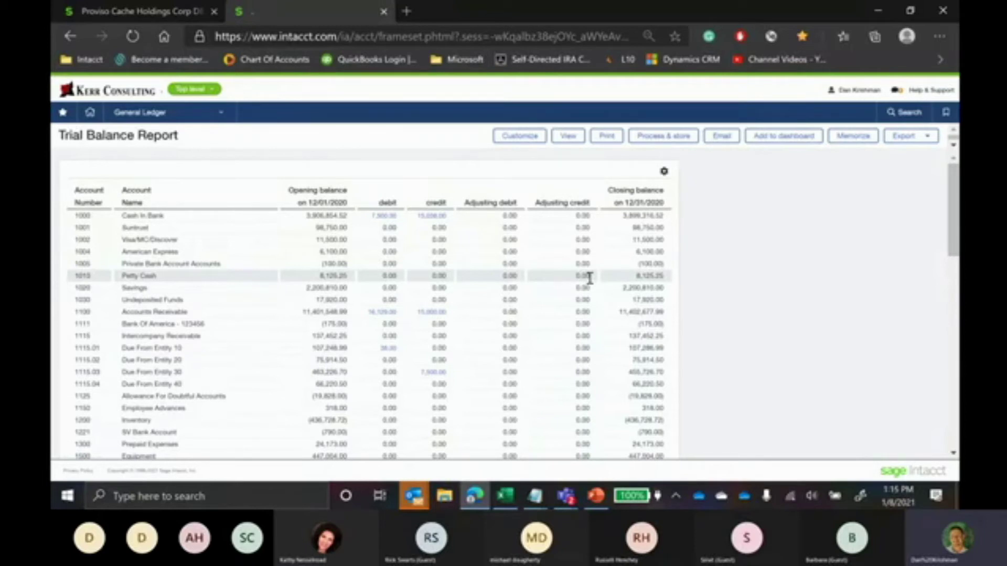
pyautogui.scroll(-5, 590, 278)
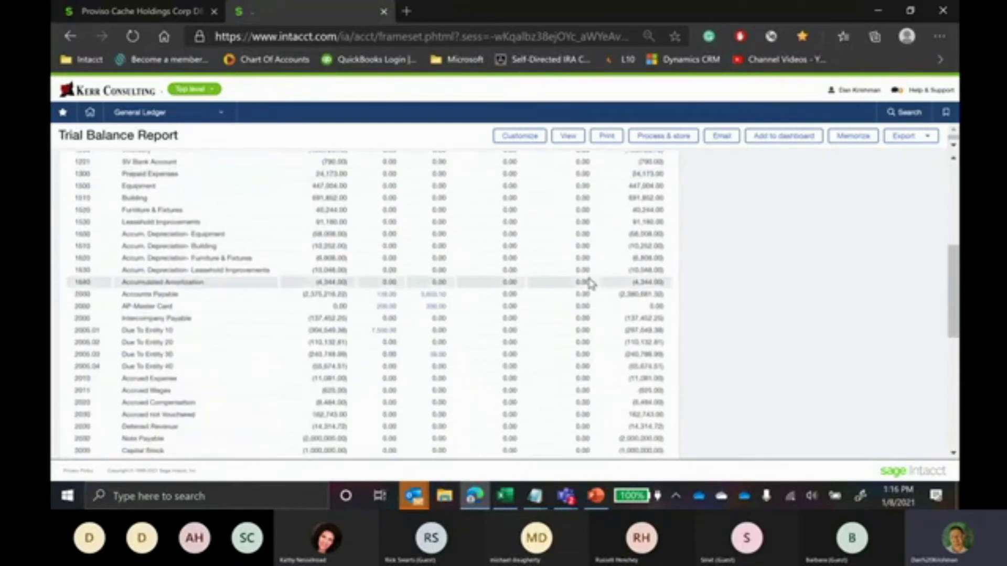
pyautogui.scroll(5, 514, 222)
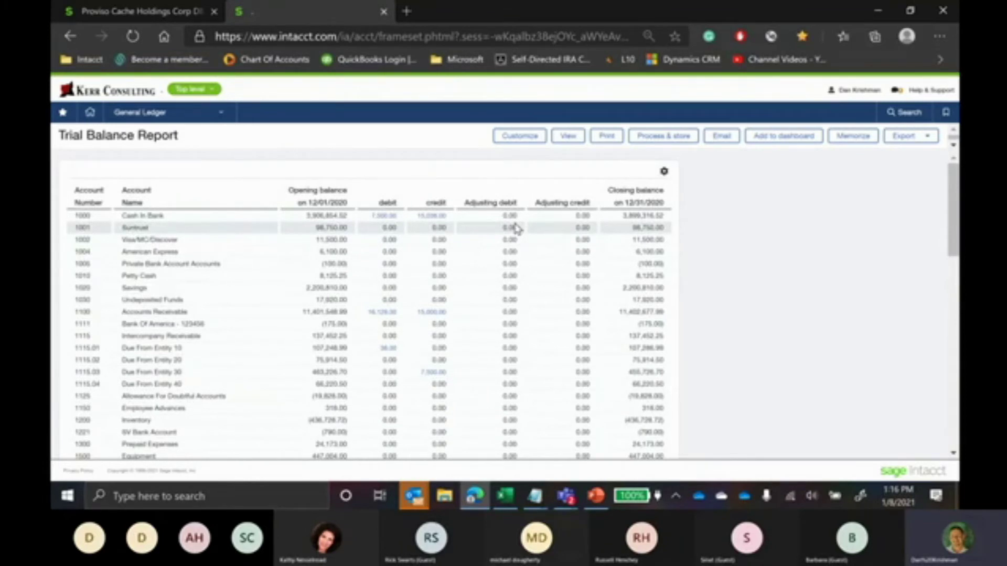
# - Reopen the trial balance settings and search the page for "retain" to locate the Retain YTD balances option
pyautogui.click(525, 137)
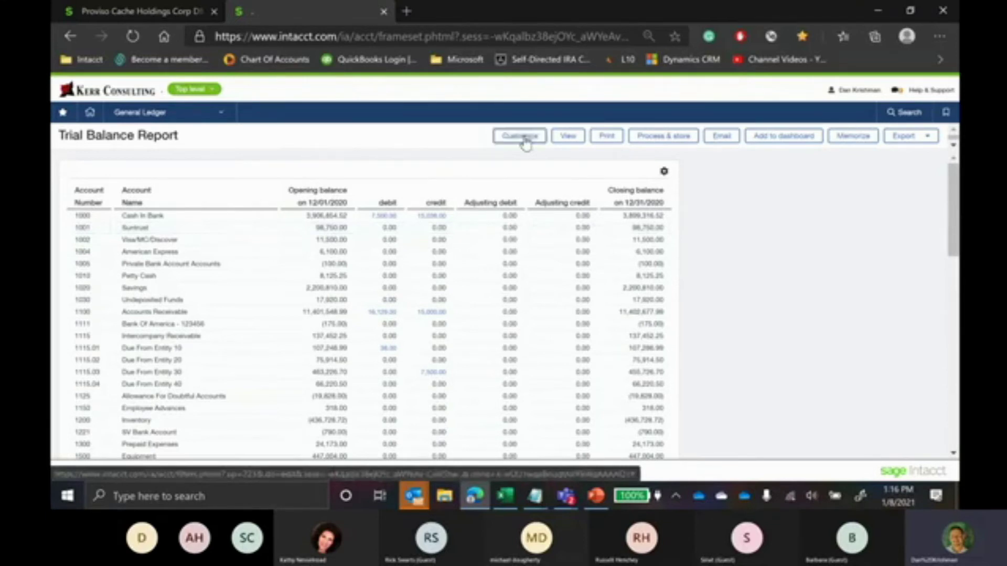
pyautogui.scroll(-3, 265, 281)
pyautogui.scroll(-6, 265, 284)
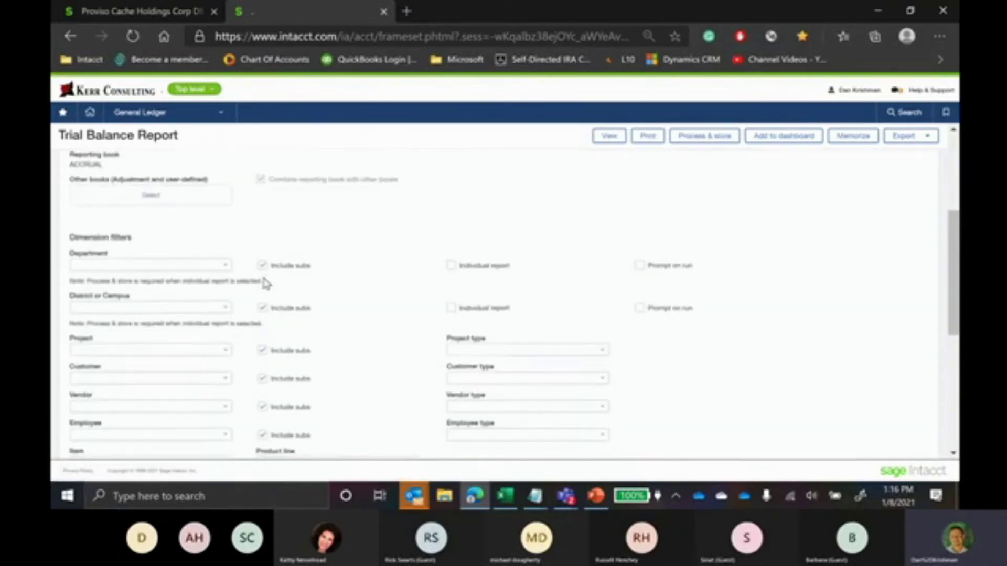
pyautogui.scroll(5, 208, 311)
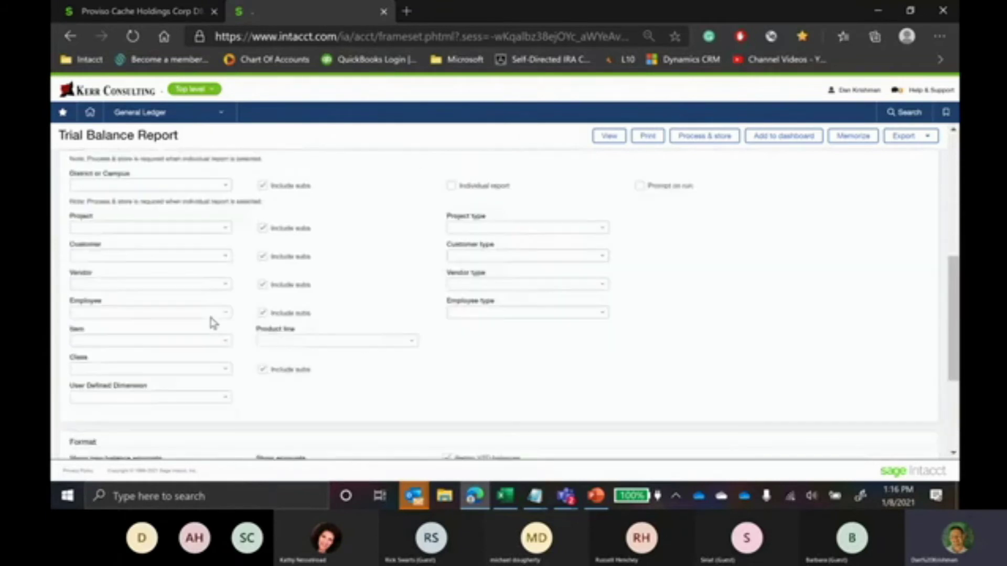
pyautogui.scroll(4, 209, 315)
pyautogui.hotkey('ctrl', 'f')
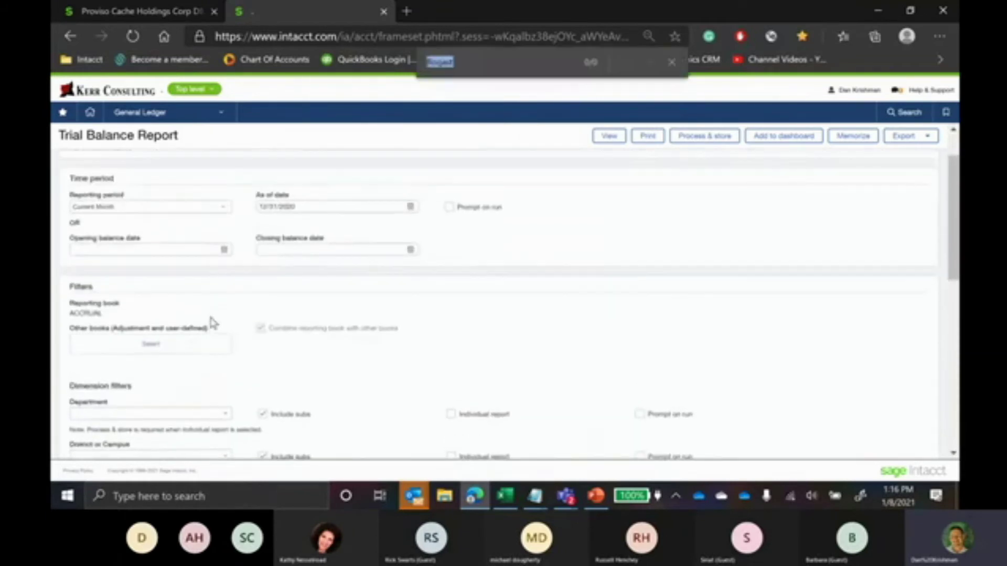
pyautogui.write('retain')
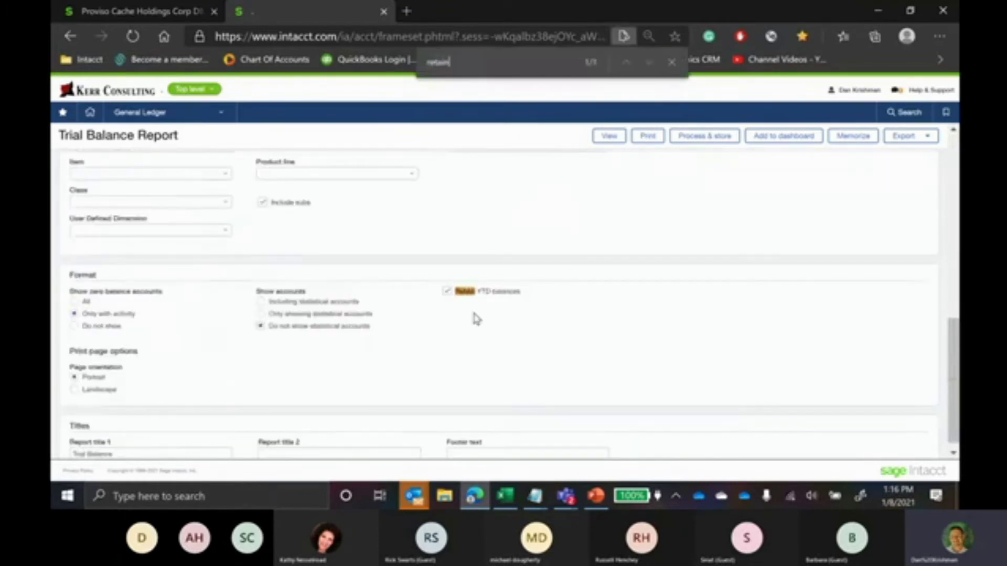
pyautogui.click(673, 63)
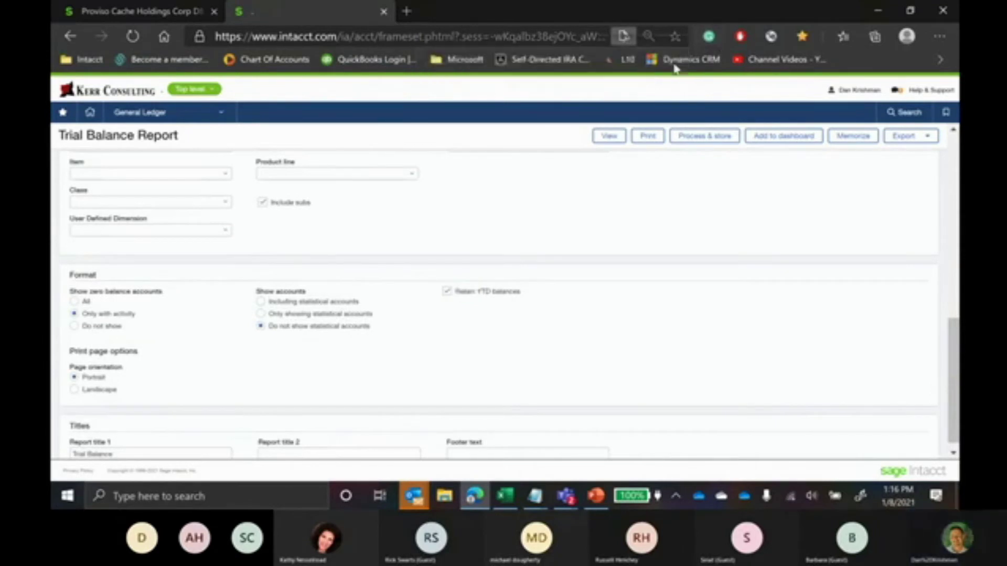
# - Regenerate the trial balance with Retain YTD balances turned off and examine the accounts' opening balances
pyautogui.click(447, 292)
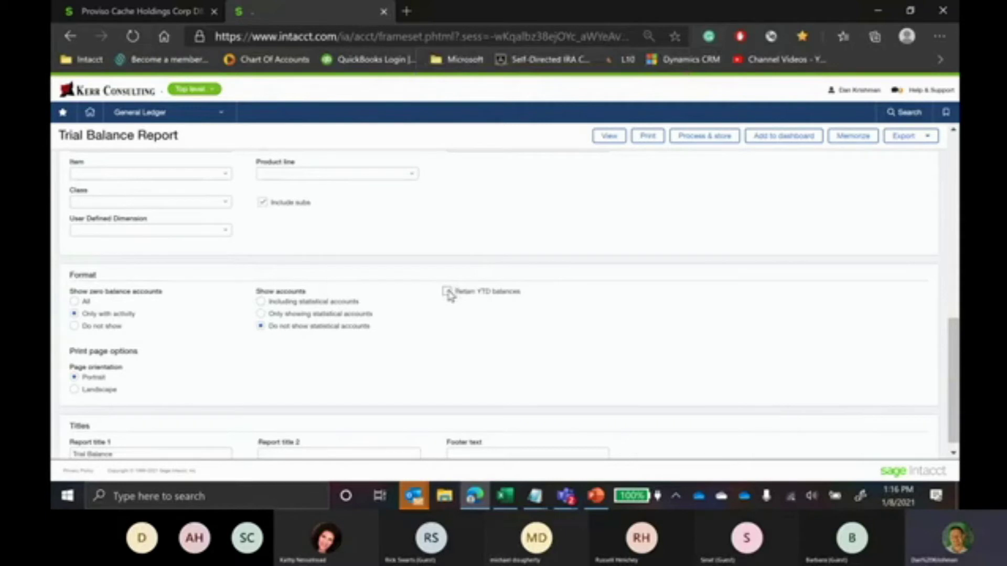
pyautogui.click(607, 137)
pyautogui.scroll(-3, 445, 370)
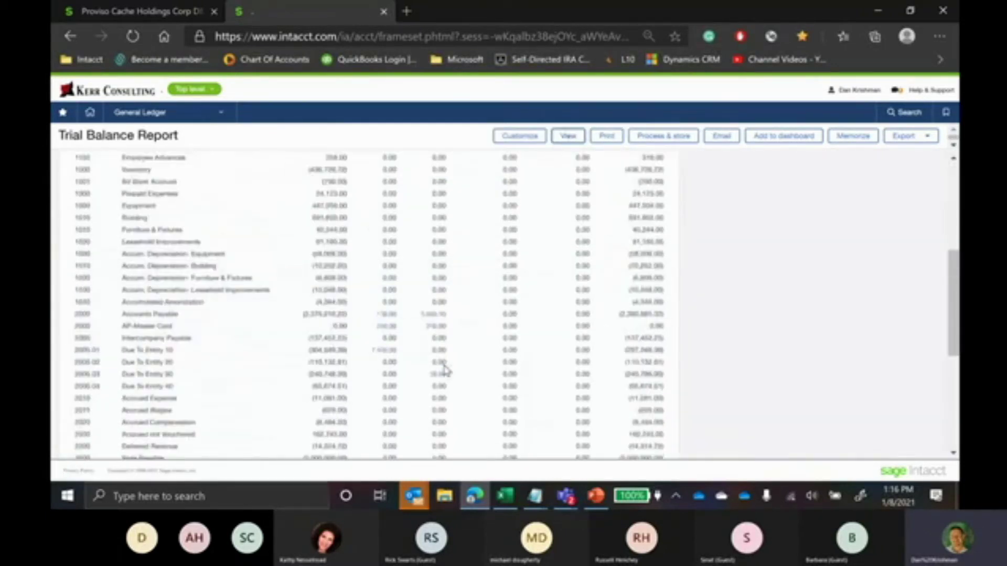
pyautogui.scroll(-5, 444, 369)
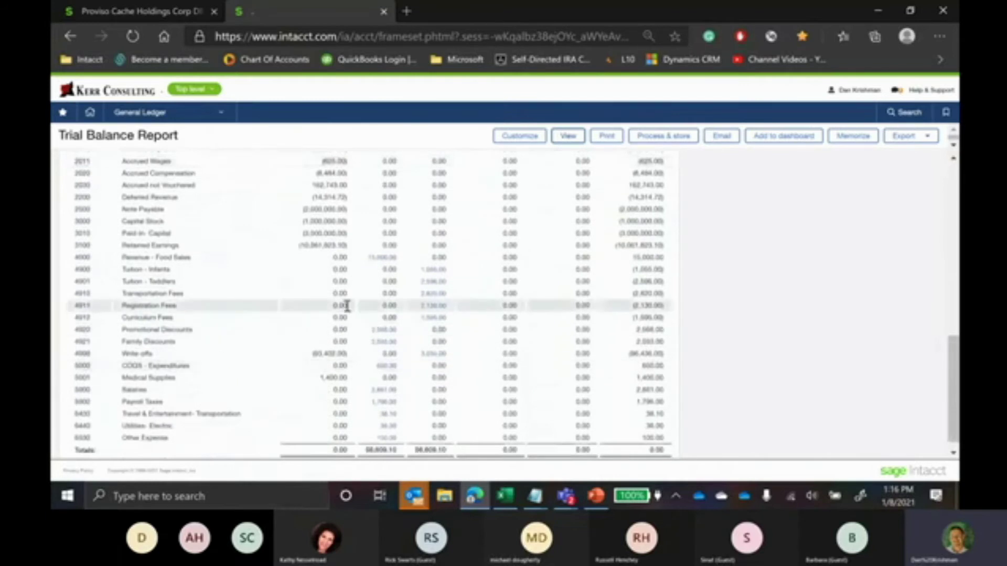
pyautogui.scroll(1, 347, 305)
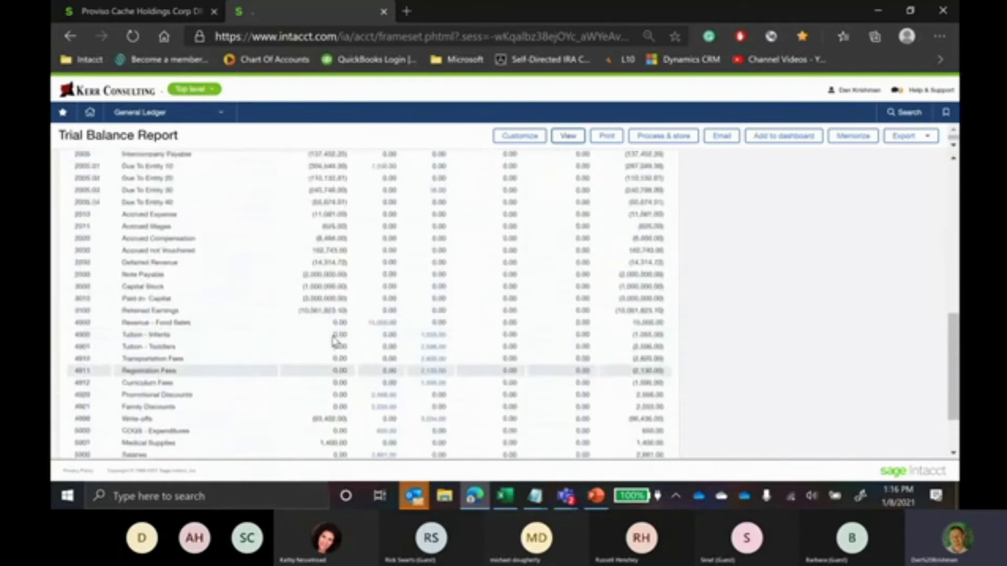
pyautogui.scroll(4, 333, 341)
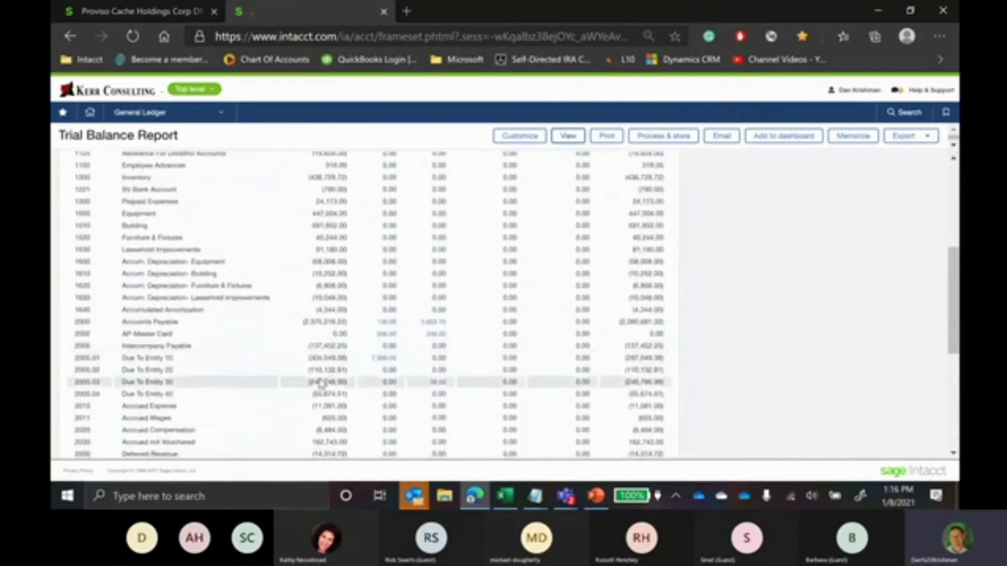
# - Find the Retained Earnings account in the trial balance and examine its opening balance
pyautogui.hotkey('ctrl', 'f')
pyautogui.write('re')
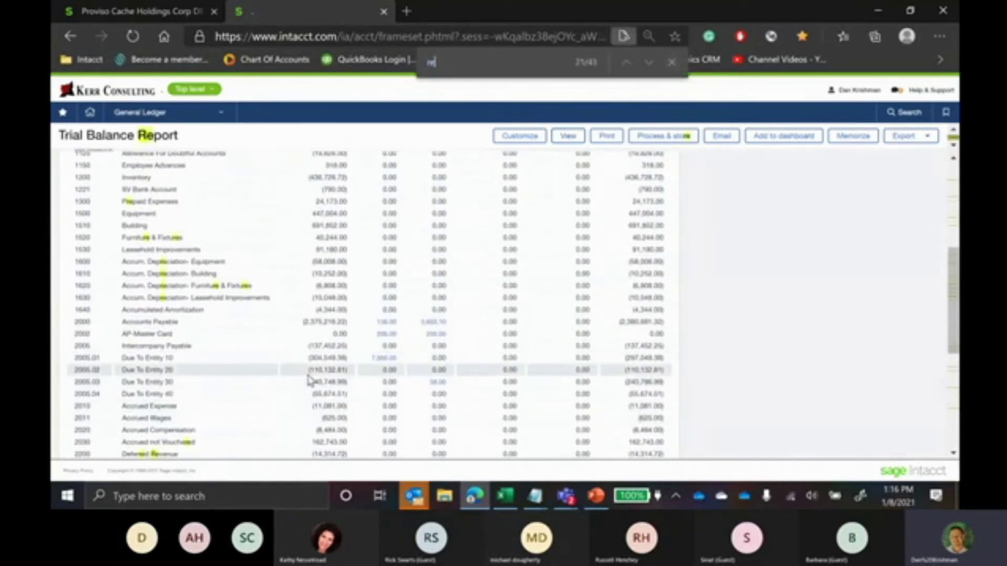
pyautogui.write('tain')
pyautogui.press('BackSpace')
pyautogui.press('BackSpace')
pyautogui.press('BackSpace')
pyautogui.press('BackSpace')
pyautogui.press('BackSpace')
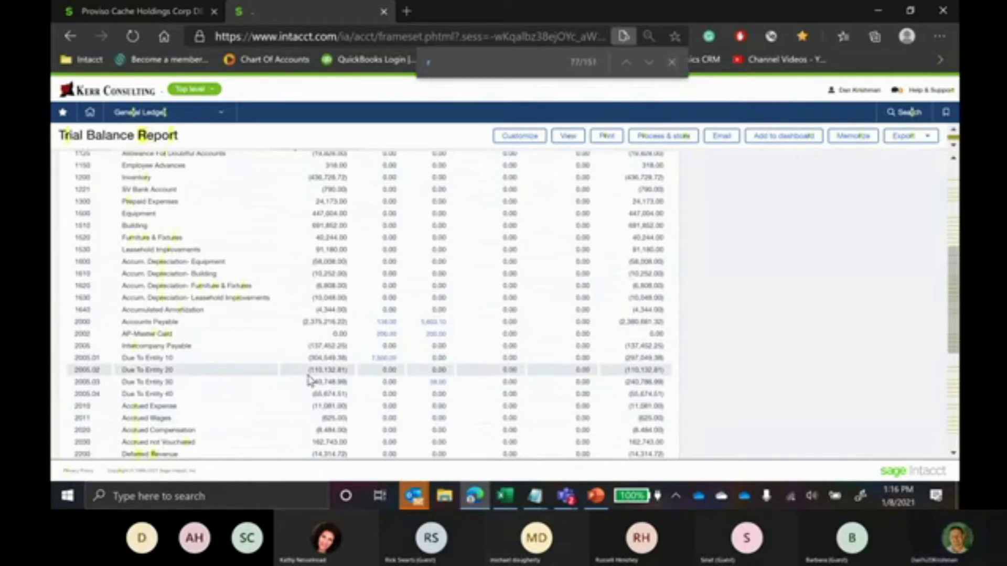
pyautogui.scroll(-3, 310, 378)
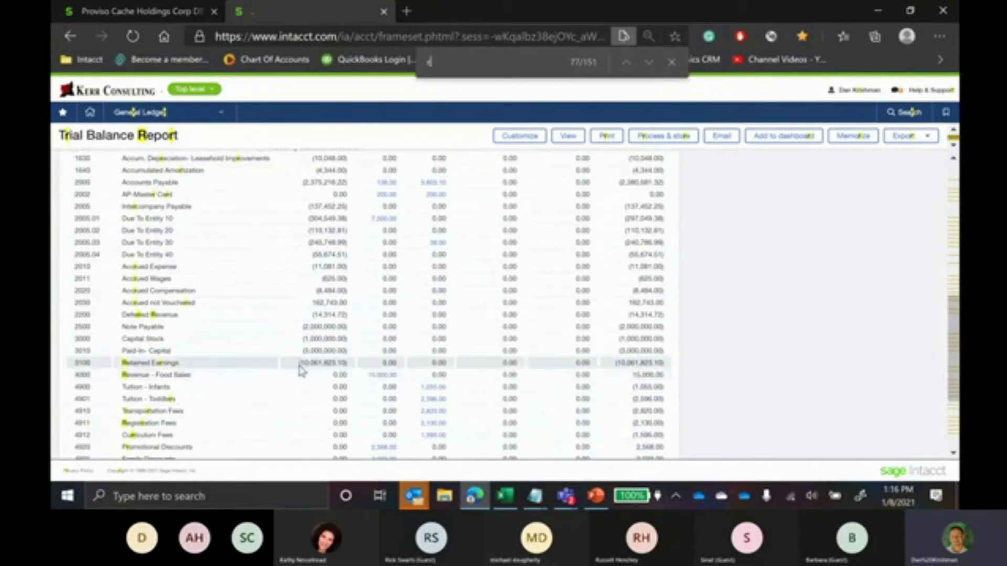
pyautogui.moveTo(297, 364); pyautogui.dragTo(351, 373)
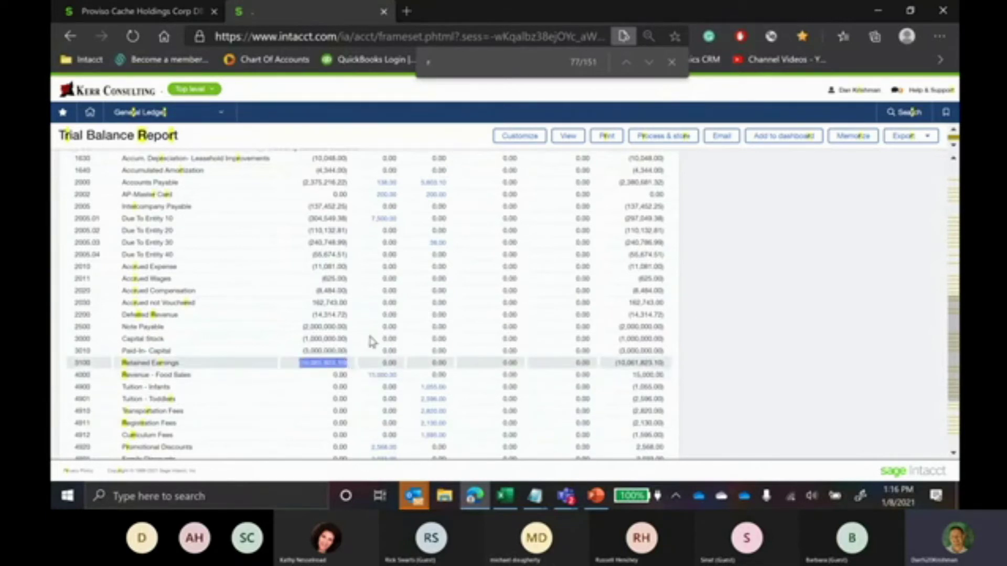
# - Regenerate the trial balance with Retain YTD balances turned on
pyautogui.click(535, 136)
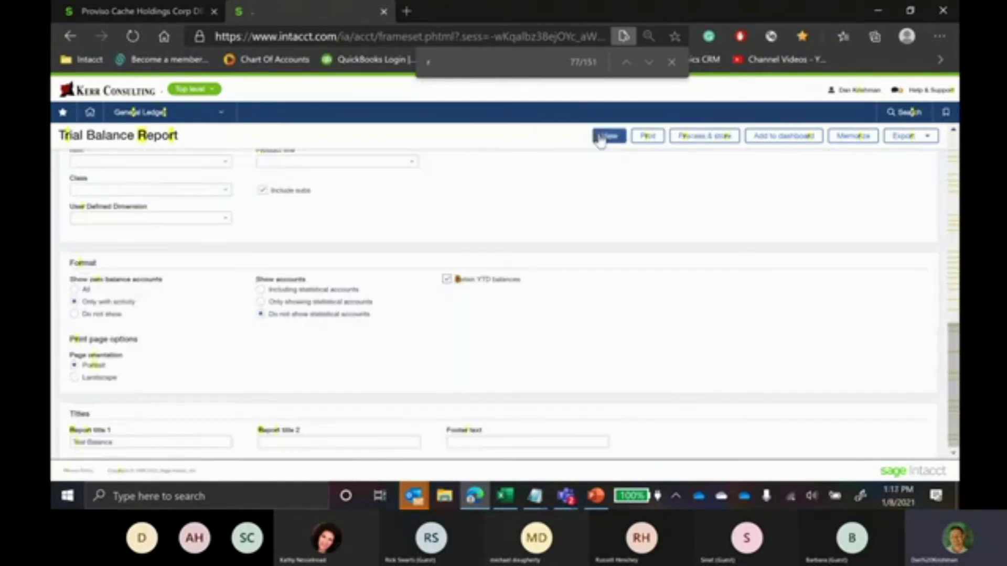
pyautogui.click(675, 63)
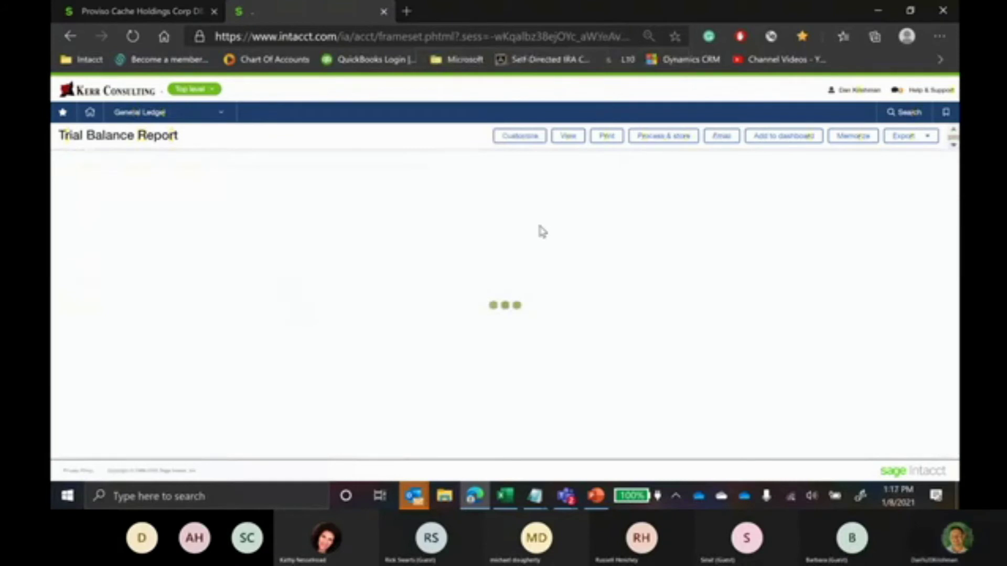
pyautogui.scroll(-10, 389, 372)
pyautogui.scroll(-2, 389, 373)
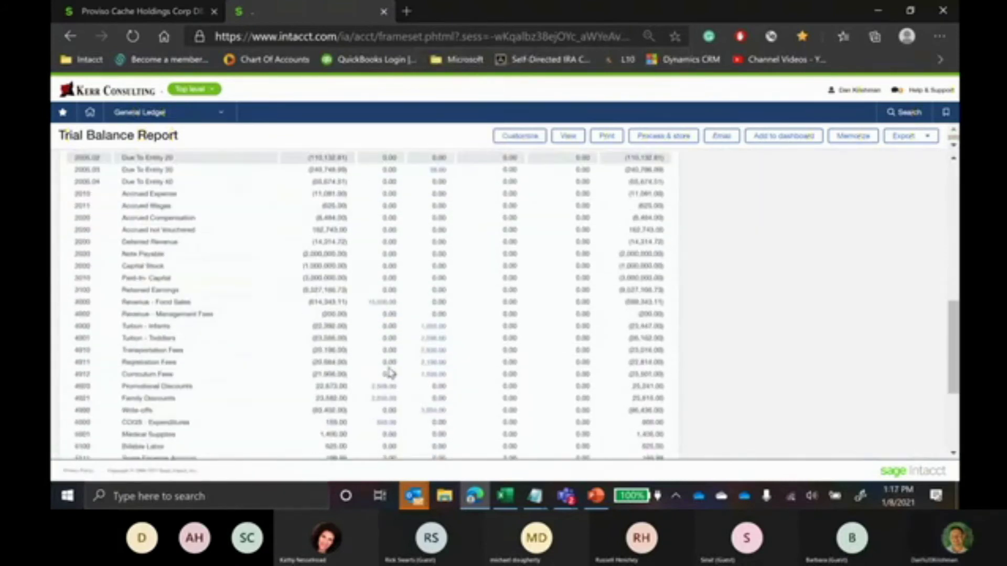
# - Examine the opening balances of Retained Earnings and the revenue and expense accounts, through to the report totals
pyautogui.scroll(3, 389, 373)
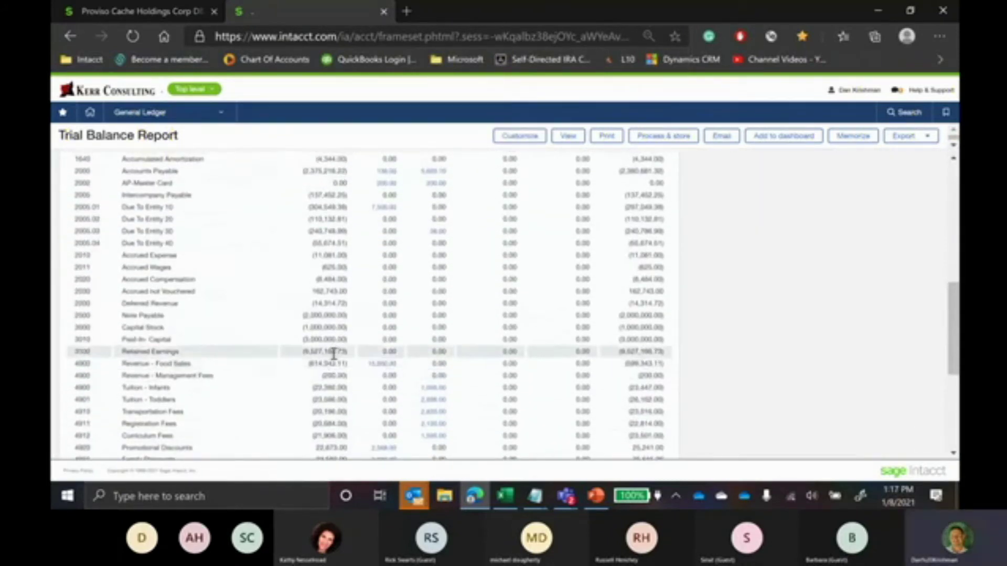
pyautogui.scroll(-2, 322, 409)
pyautogui.scroll(-4, 322, 409)
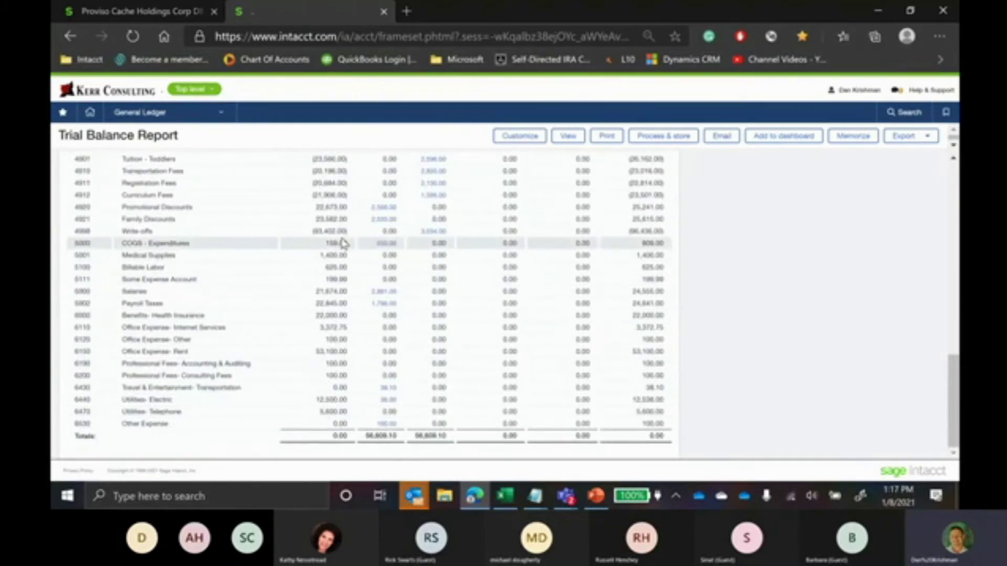
pyautogui.scroll(2, 342, 199)
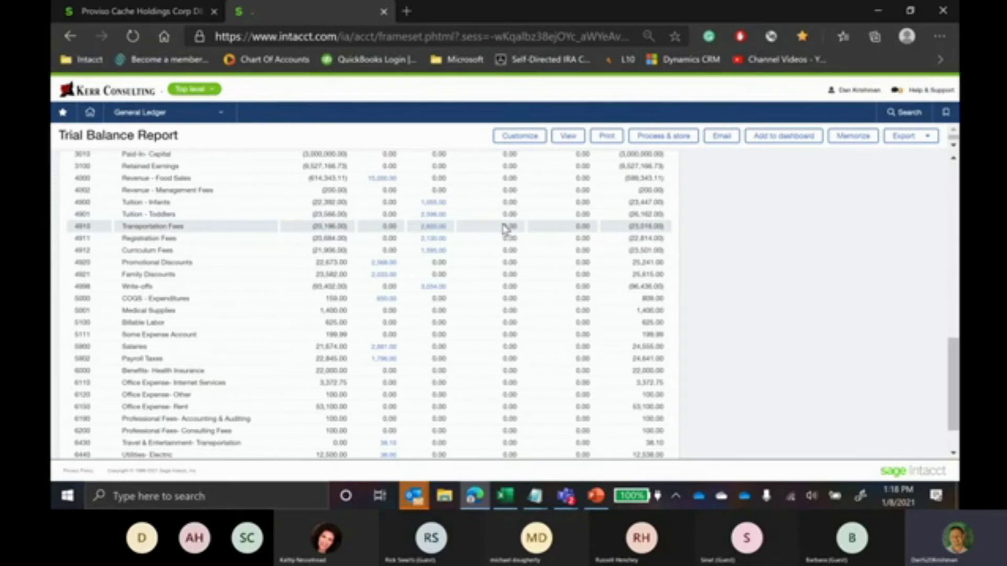
pyautogui.scroll(-3, 503, 228)
pyautogui.scroll(15, 505, 226)
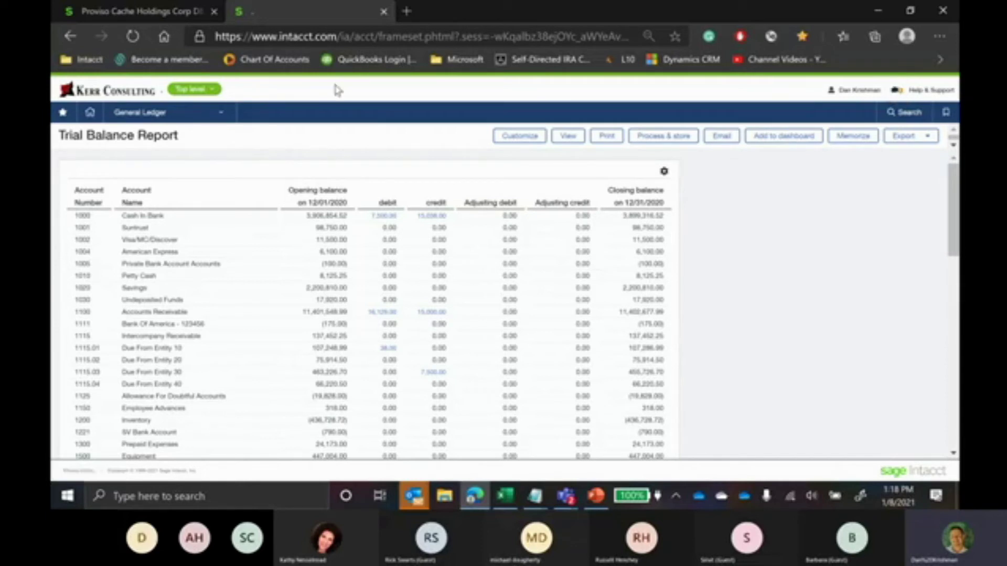
# - Open the first 12-2020 Transactions entry dated 12/31/2020 in the General Journal and review its account lines
pyautogui.click(210, 118)
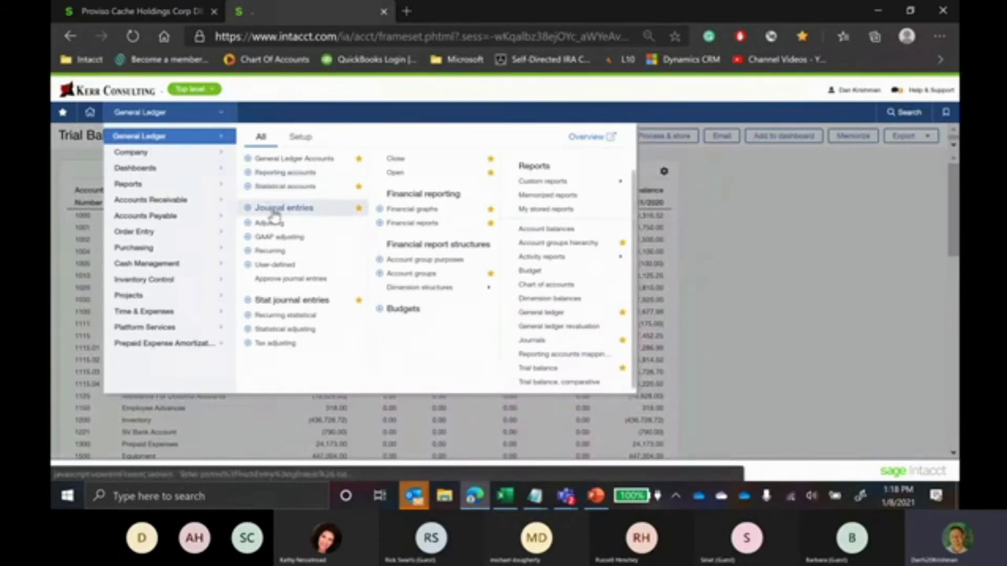
pyautogui.click(274, 212)
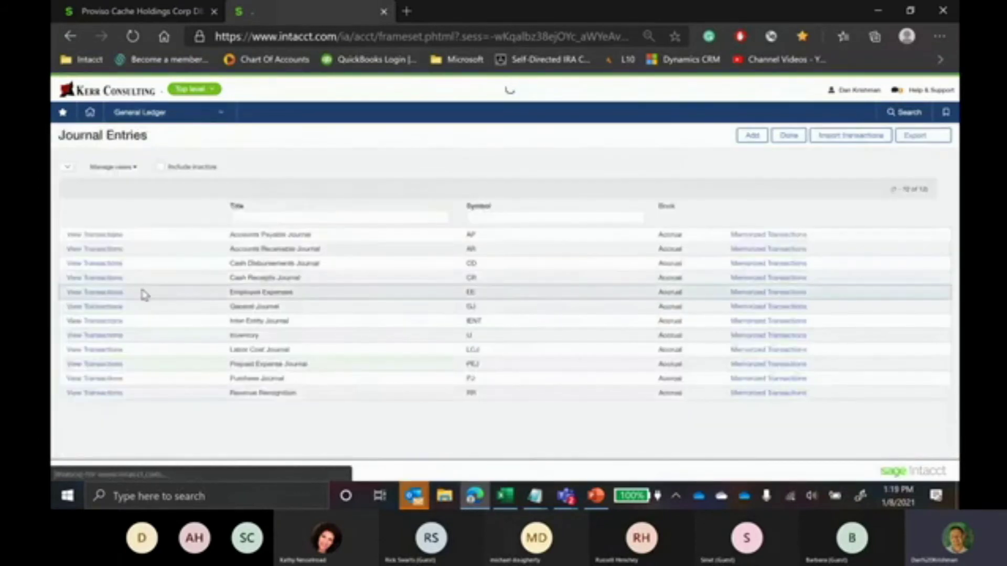
pyautogui.click(97, 308)
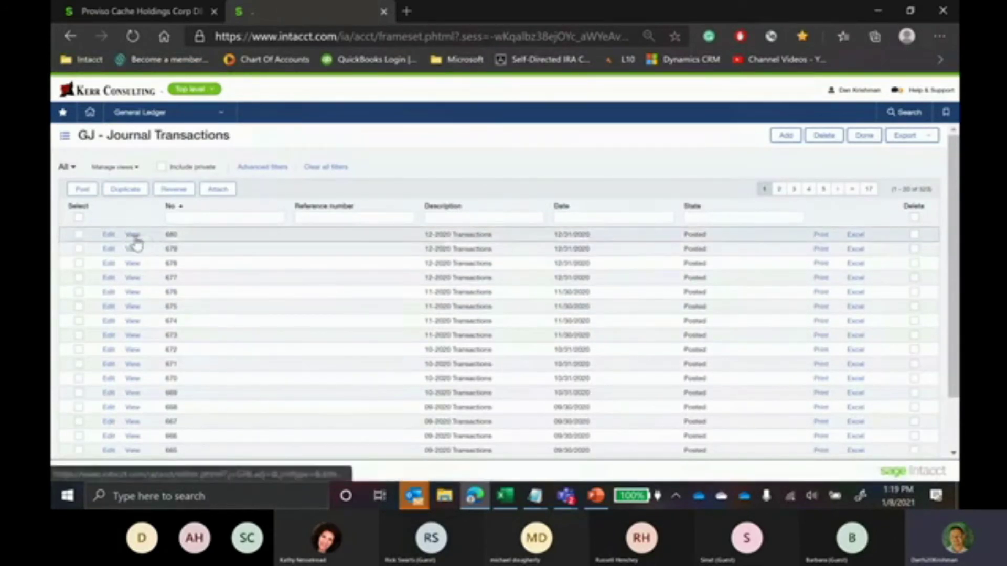
pyautogui.click(135, 236)
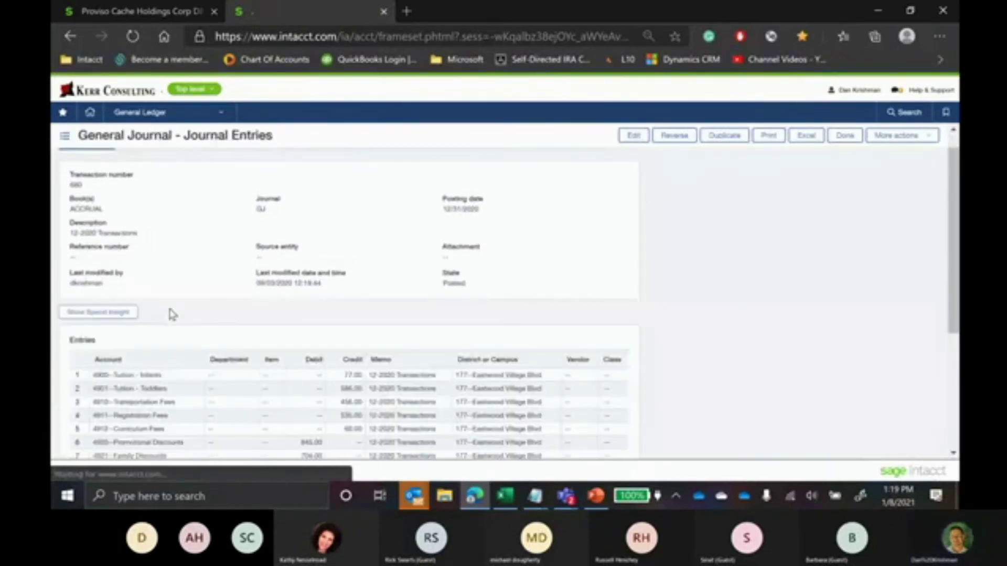
pyautogui.scroll(-3, 169, 314)
pyautogui.doubleClick(350, 335)
pyautogui.scroll(-1, 359, 343)
pyautogui.click(366, 374)
# - Share a post on the journal entry mentioning a colleague, reading "This write-off doesn't seem correct can you take a look"
pyautogui.click(258, 419)
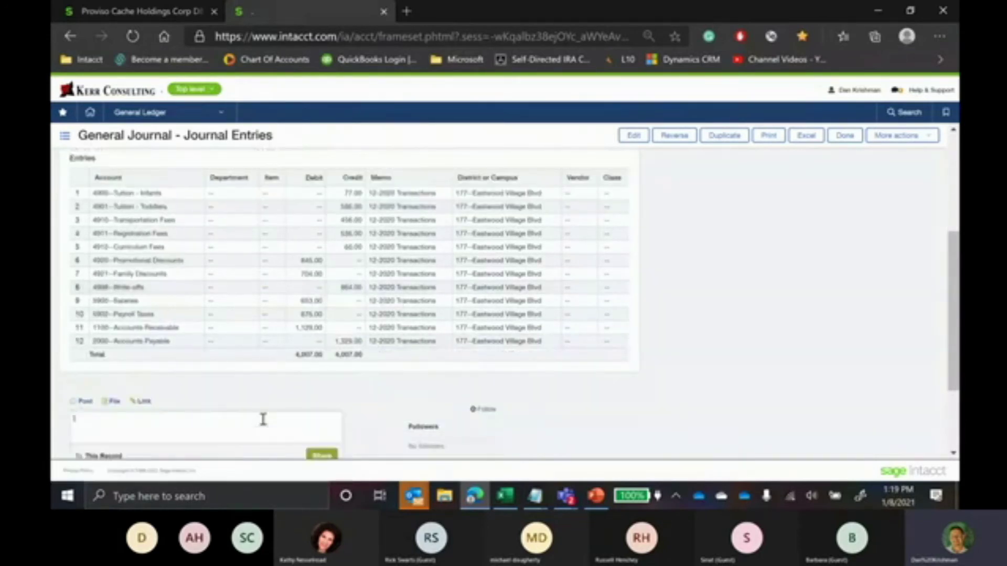
pyautogui.write('@d')
pyautogui.scroll(-1, 264, 419)
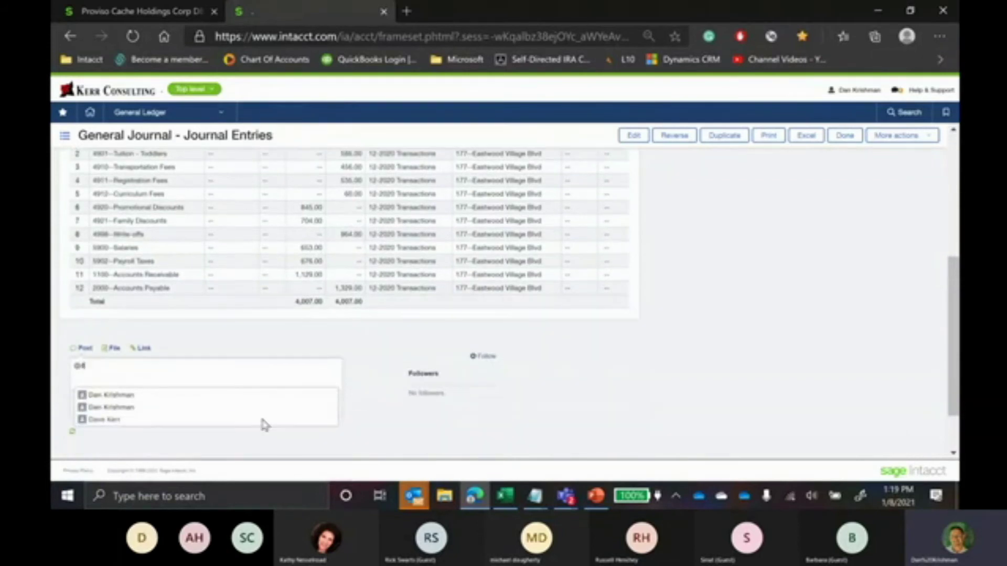
pyautogui.click(203, 419)
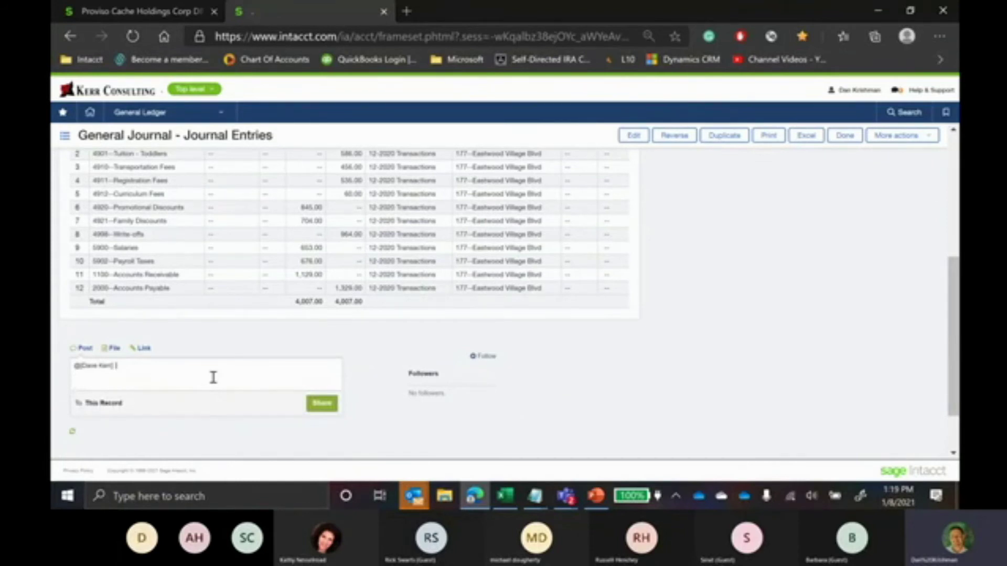
pyautogui.write('This will')
pyautogui.press('BackSpace')
pyautogui.press('BackSpace')
pyautogui.press('BackSpace')
pyautogui.write('orked!')
pyautogui.press('BackSpace')
pyautogui.press('BackSpace')
pyautogui.press('BackSpace')
pyautogui.write("e-off doesn't")
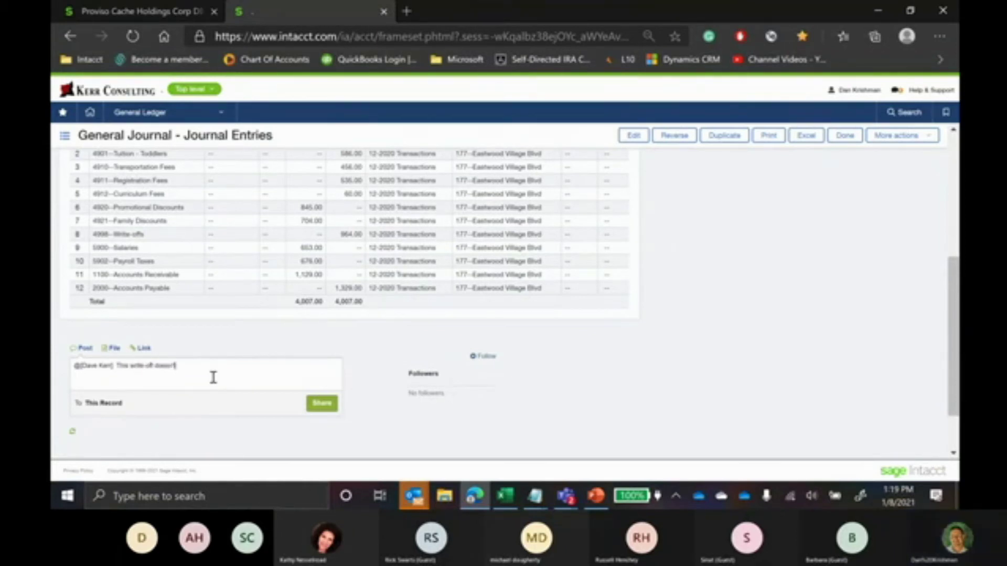
pyautogui.write(' seem correct can you take a look')
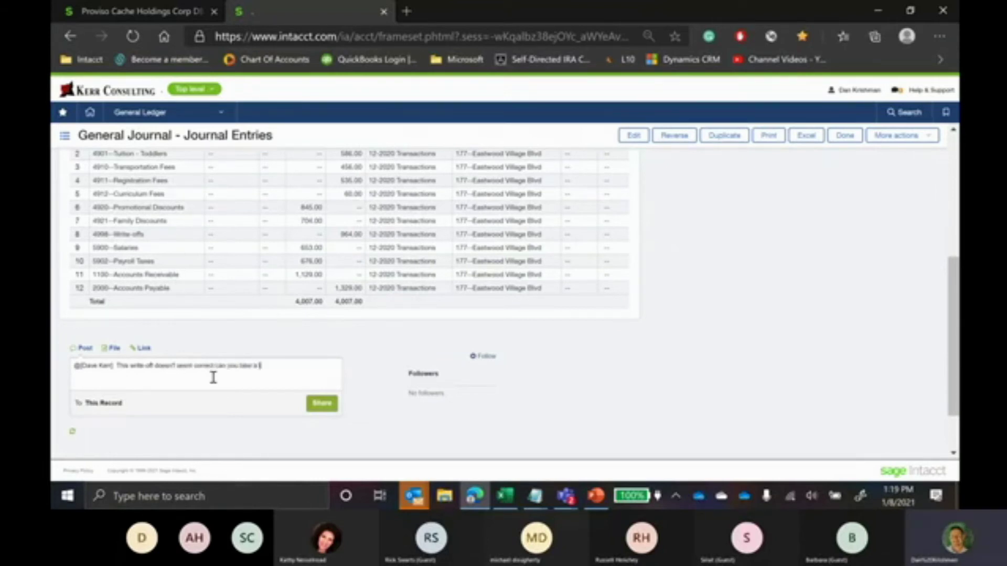
pyautogui.click(331, 406)
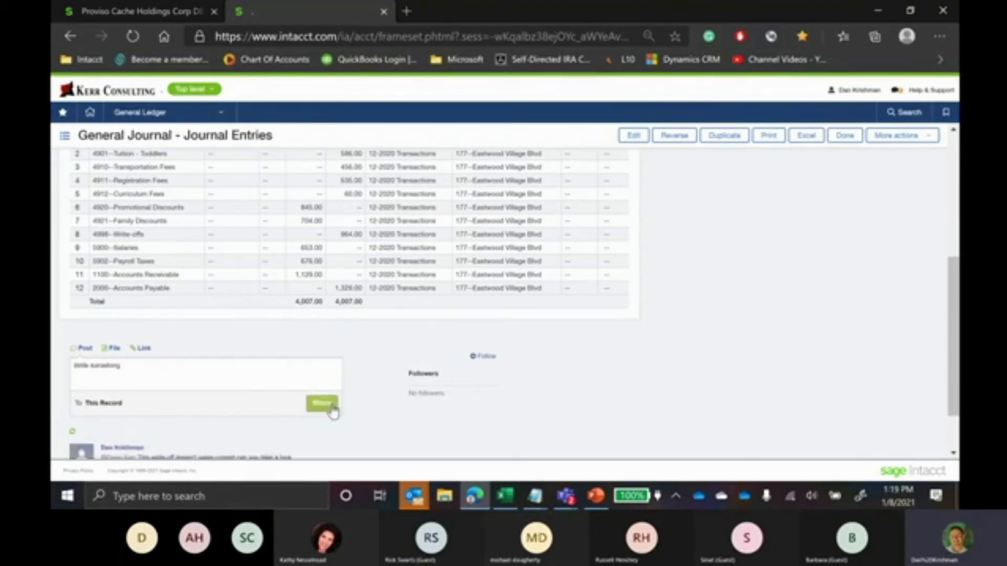
# - Share a second post on the journal entry mentioning Monthly Close Group, reading "Can you look at this write"
pyautogui.scroll(-1, 332, 409)
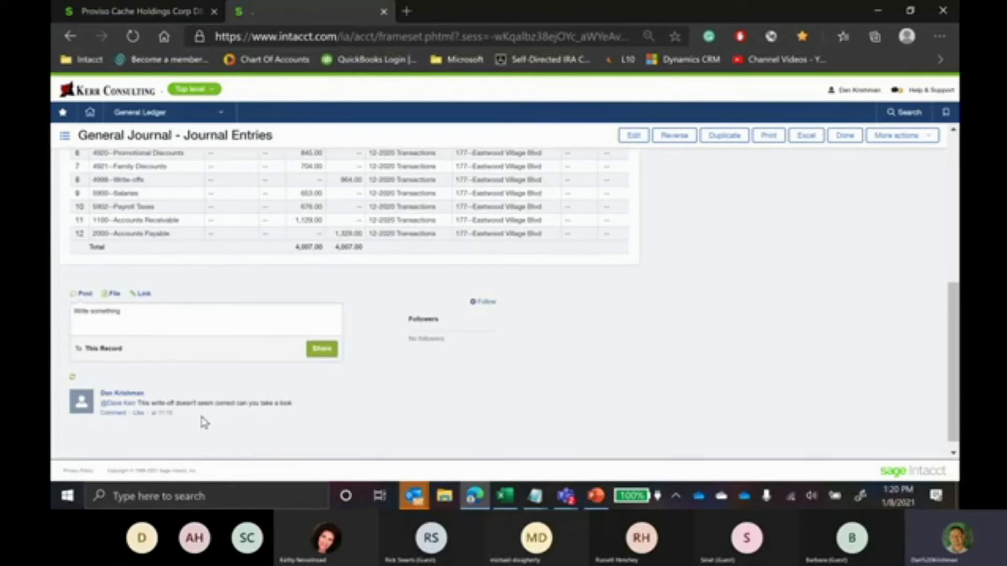
pyautogui.click(184, 309)
pyautogui.write('@russ')
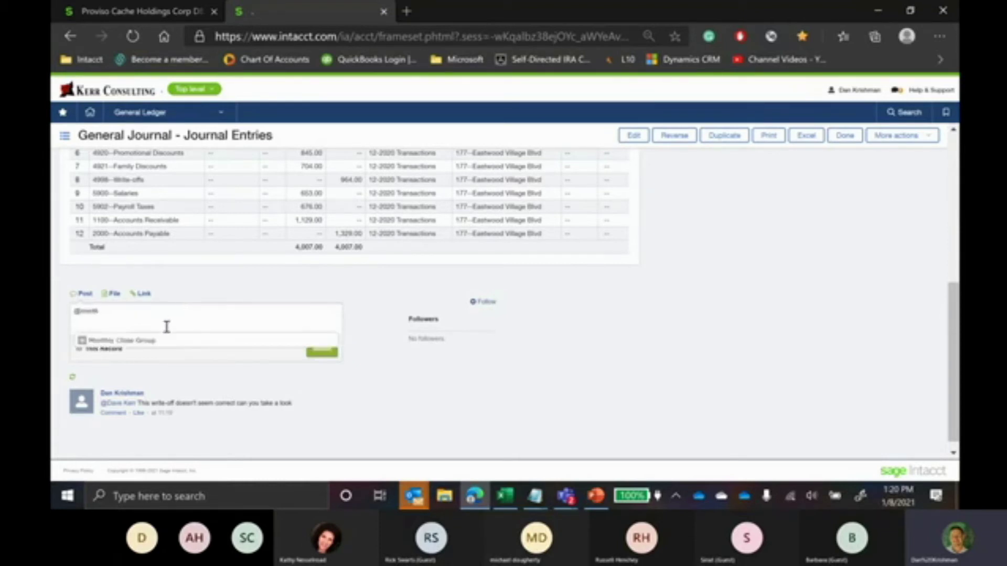
pyautogui.click(163, 340)
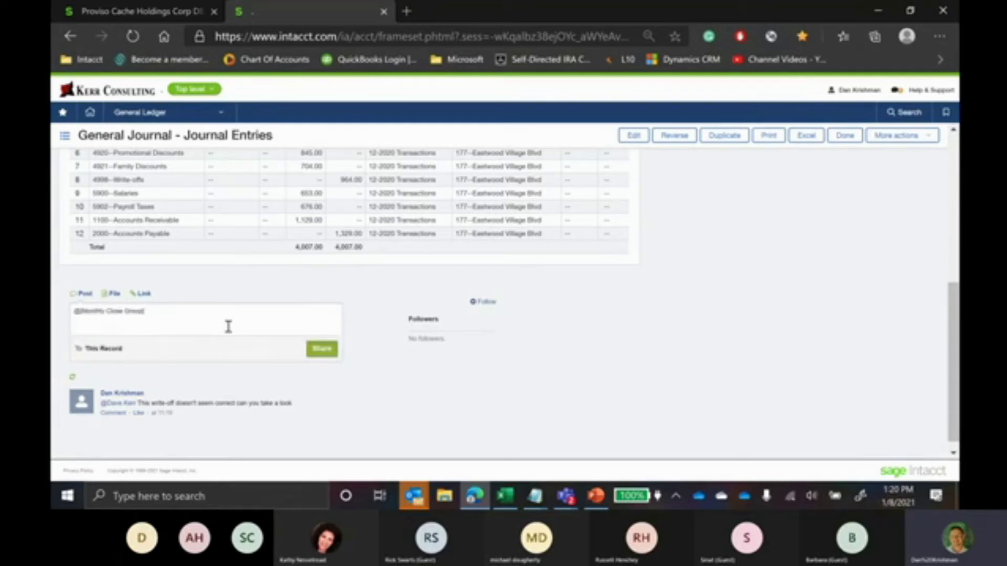
pyautogui.write('Can you look at this write')
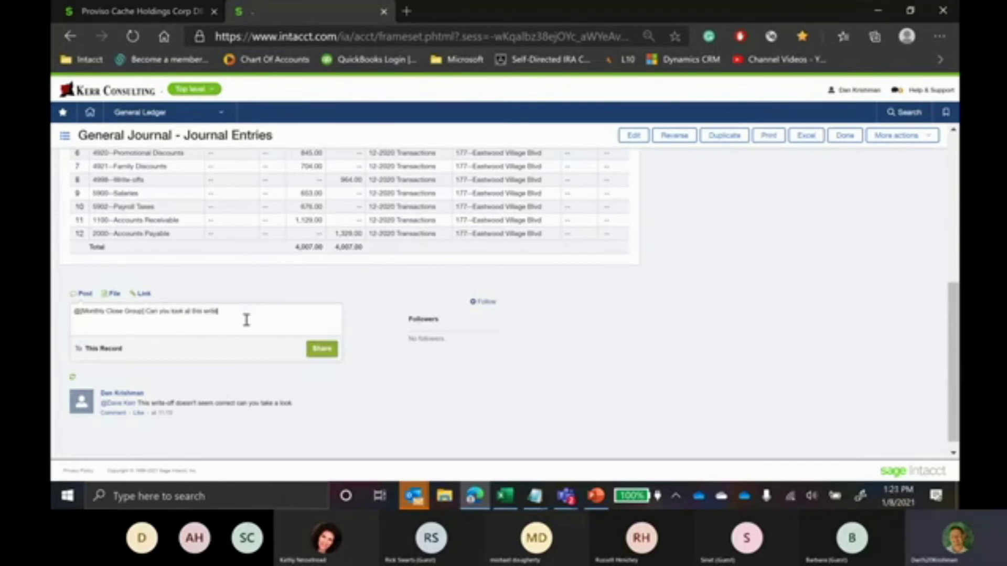
pyautogui.press('Return')
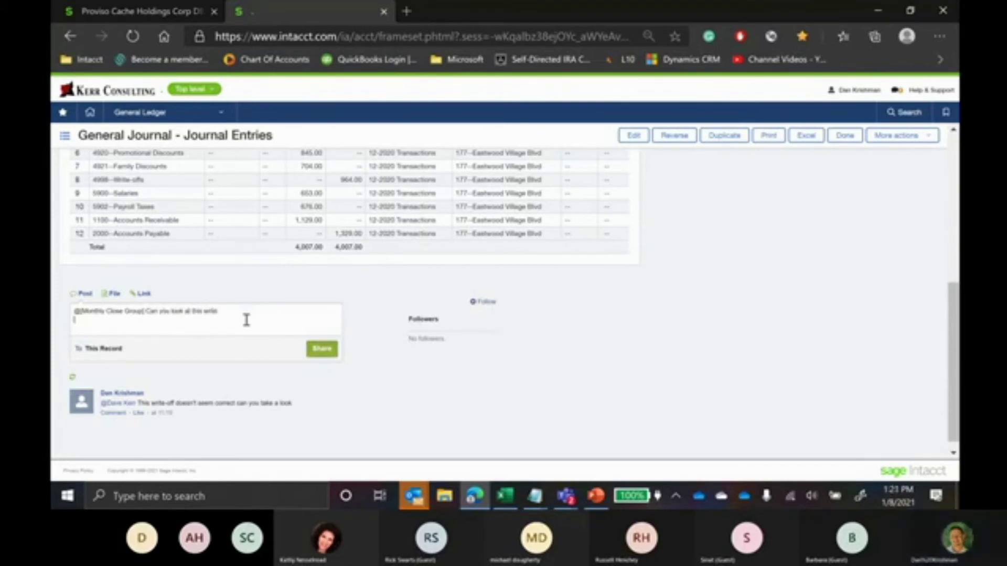
pyautogui.click(321, 349)
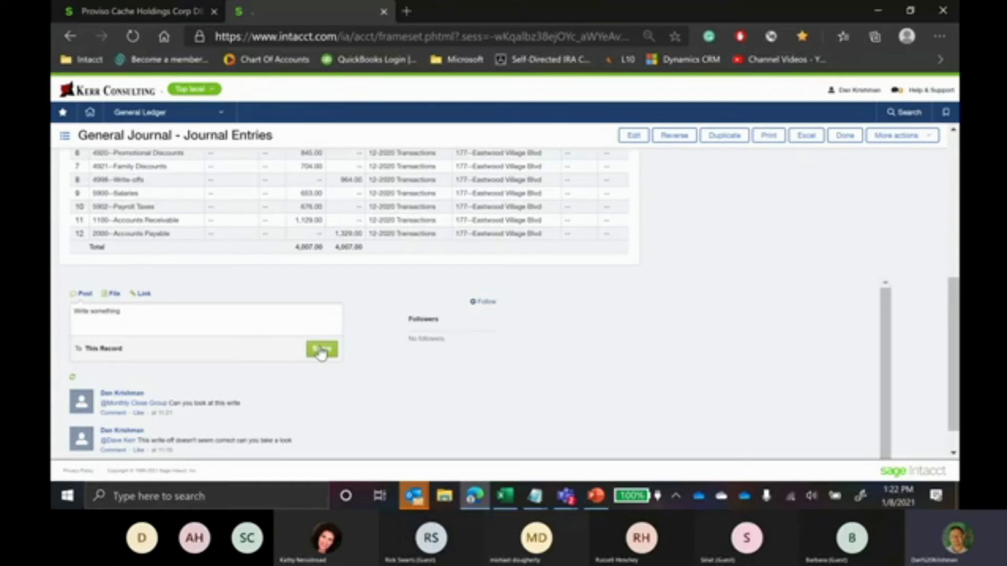
# - Open the form for closing the Accounts Receivable subledger
pyautogui.scroll(3, 321, 354)
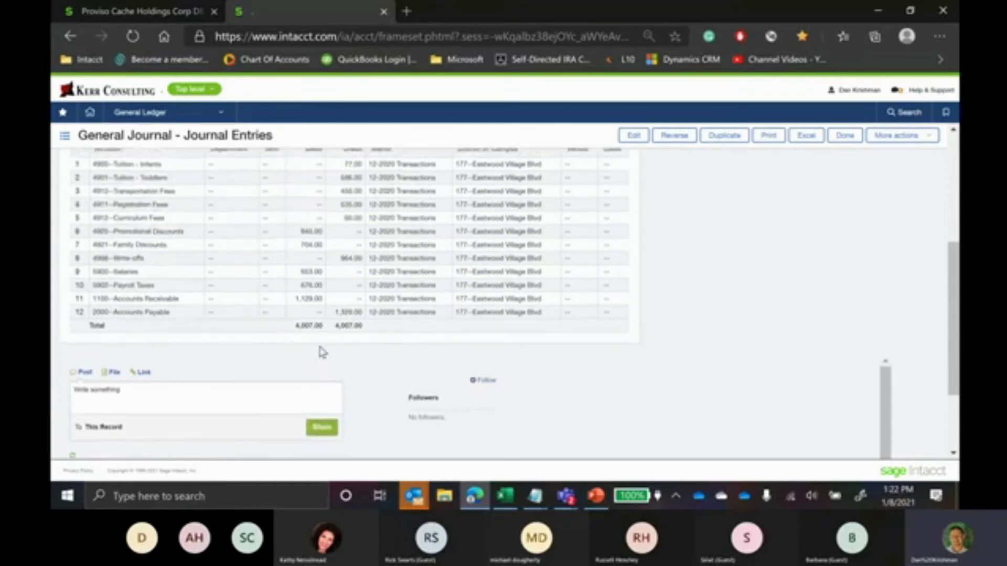
pyautogui.scroll(5, 406, 229)
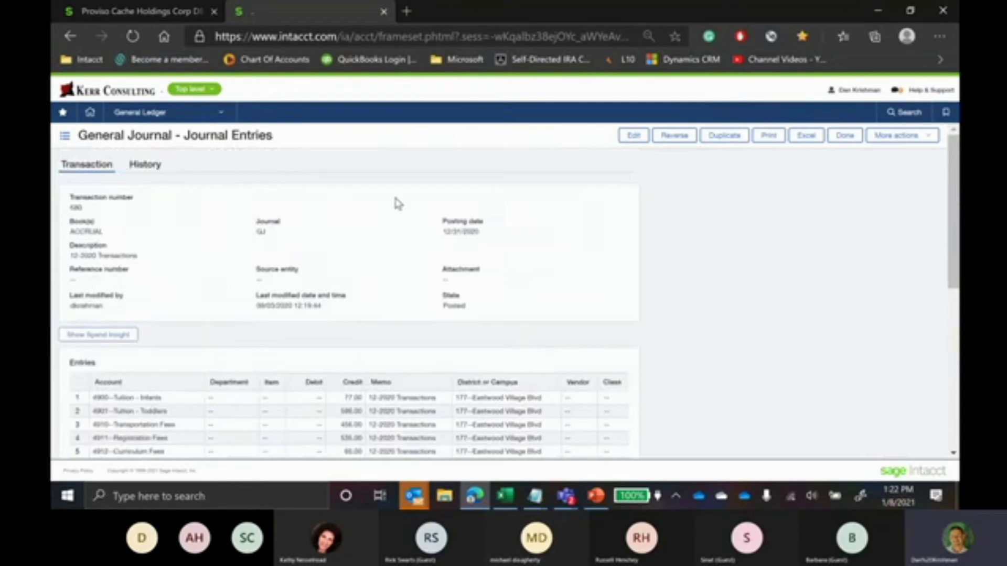
pyautogui.click(216, 117)
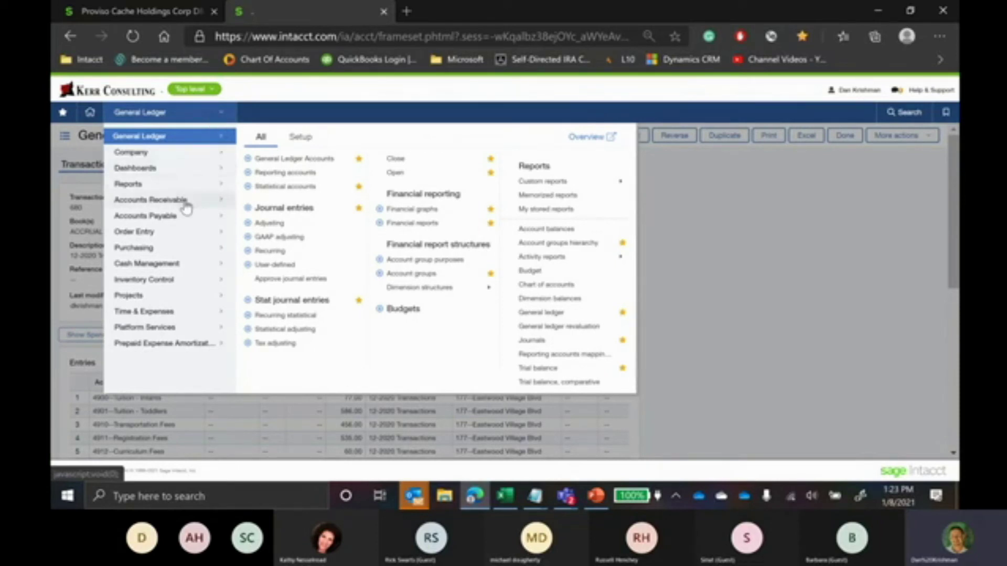
pyautogui.moveTo(186, 209)
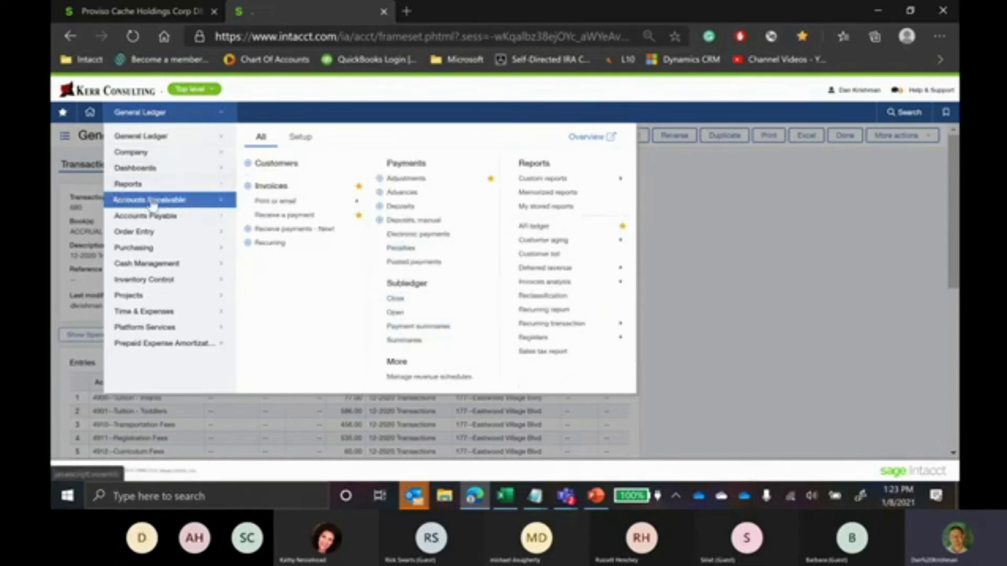
pyautogui.click(404, 300)
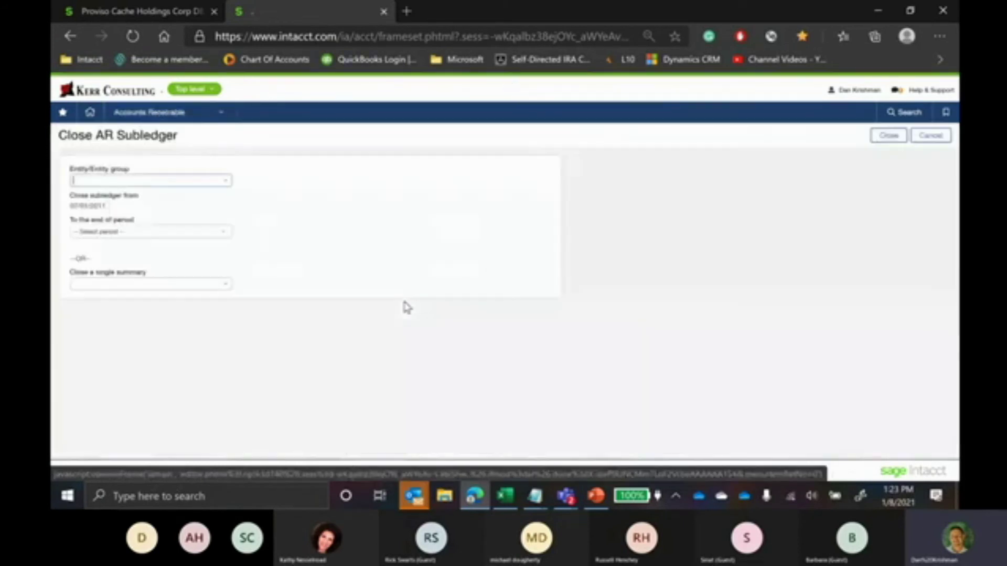
# - Close the AR subledger for entity 10--Childcare Development Schools, Inc. to the end of period Fourth Quarter 2019
pyautogui.click(227, 183)
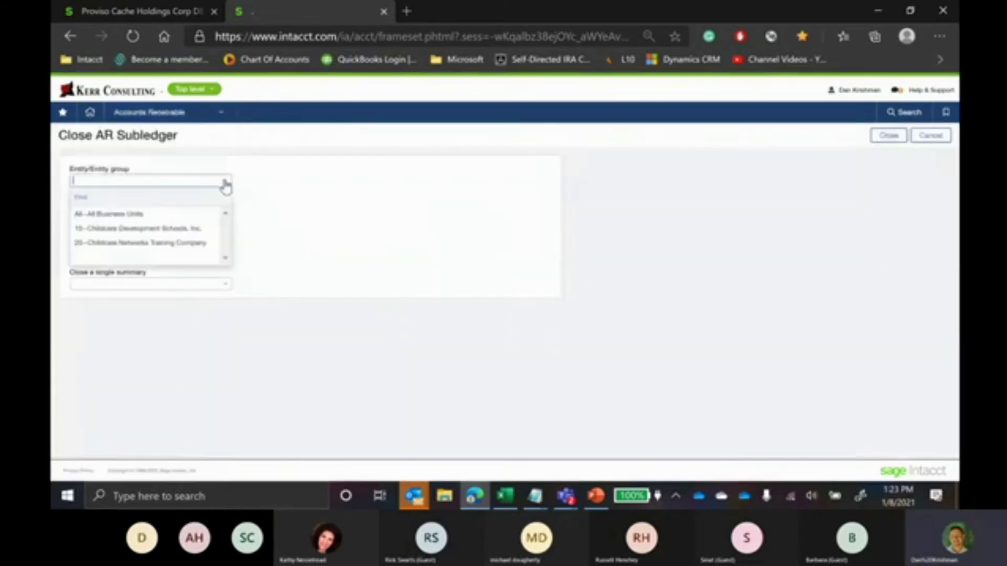
pyautogui.click(176, 230)
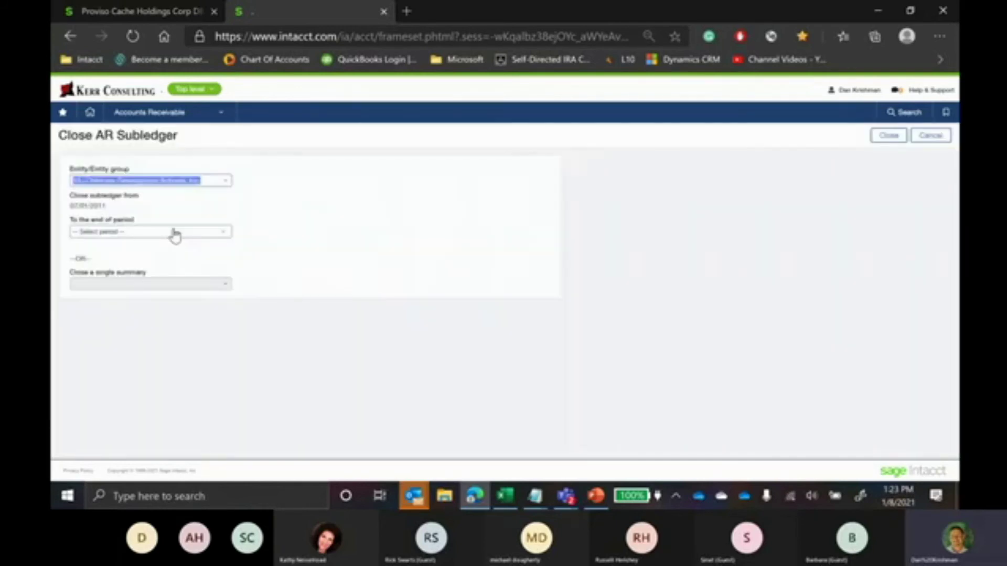
pyautogui.click(173, 232)
pyautogui.scroll(-15, 164, 353)
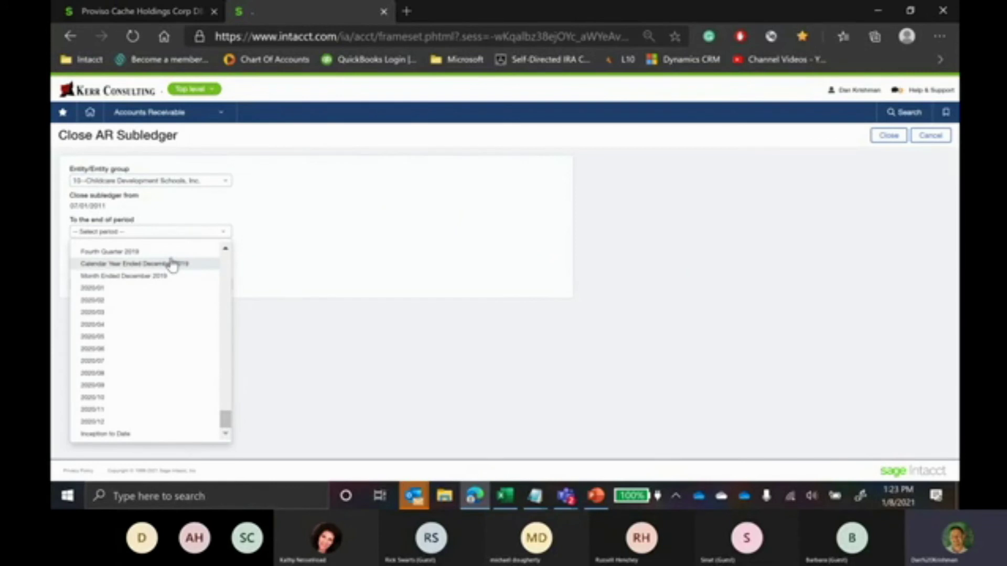
pyautogui.click(172, 252)
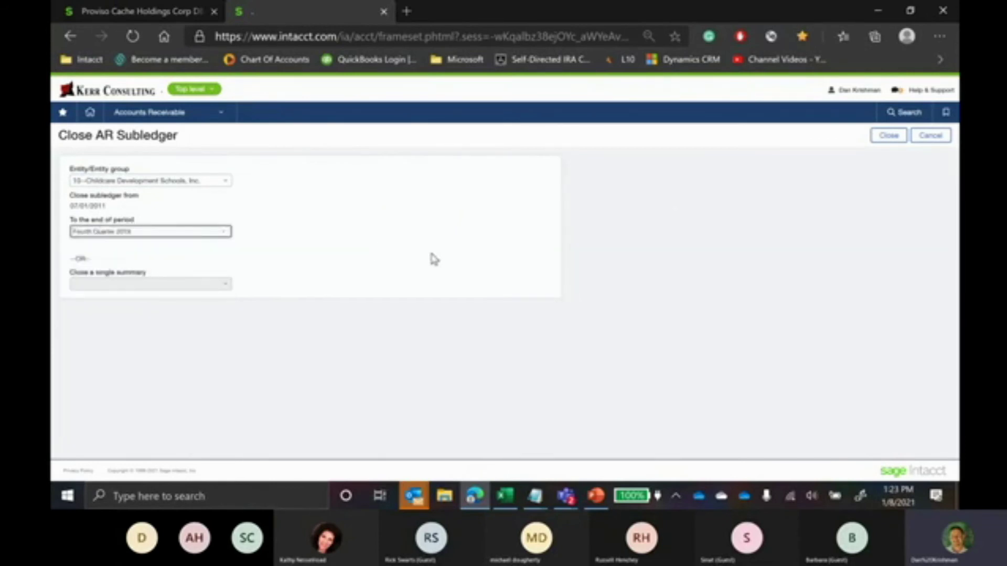
pyautogui.click(887, 138)
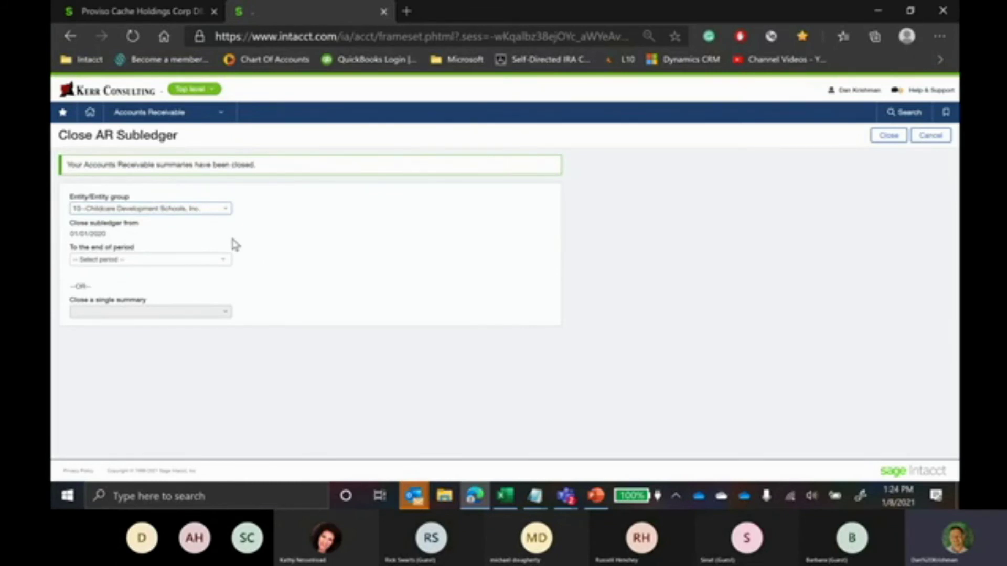
# - Open the form for closing the Accounts Payable subledger and view its available entities without choosing one
pyautogui.click(149, 112)
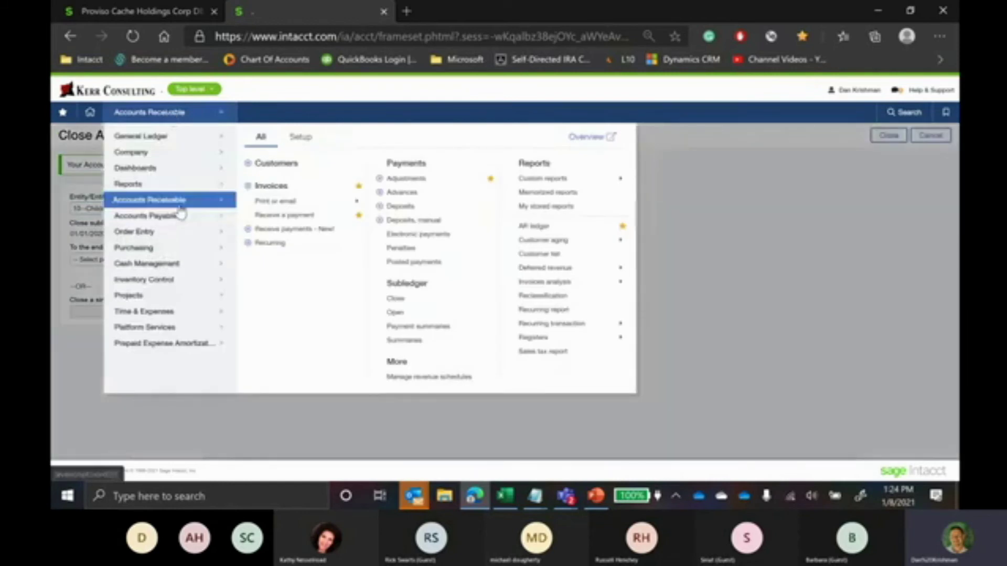
pyautogui.moveTo(173, 216)
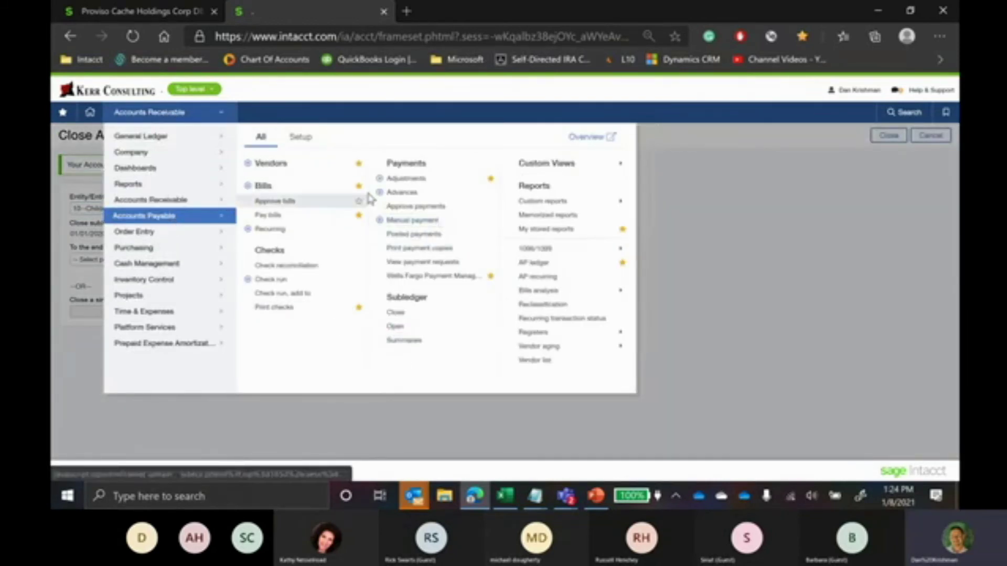
pyautogui.click(400, 316)
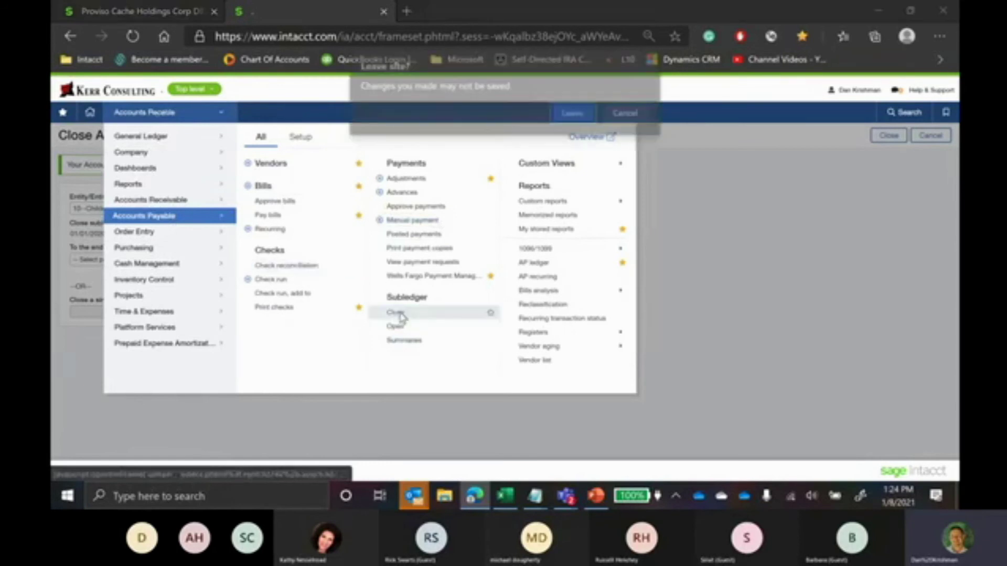
pyautogui.click(574, 114)
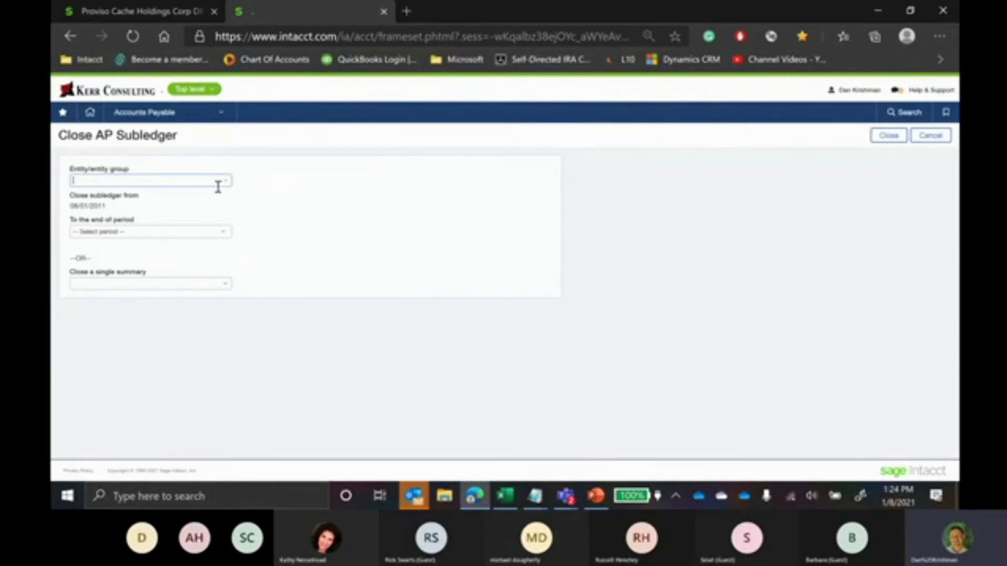
pyautogui.click(226, 187)
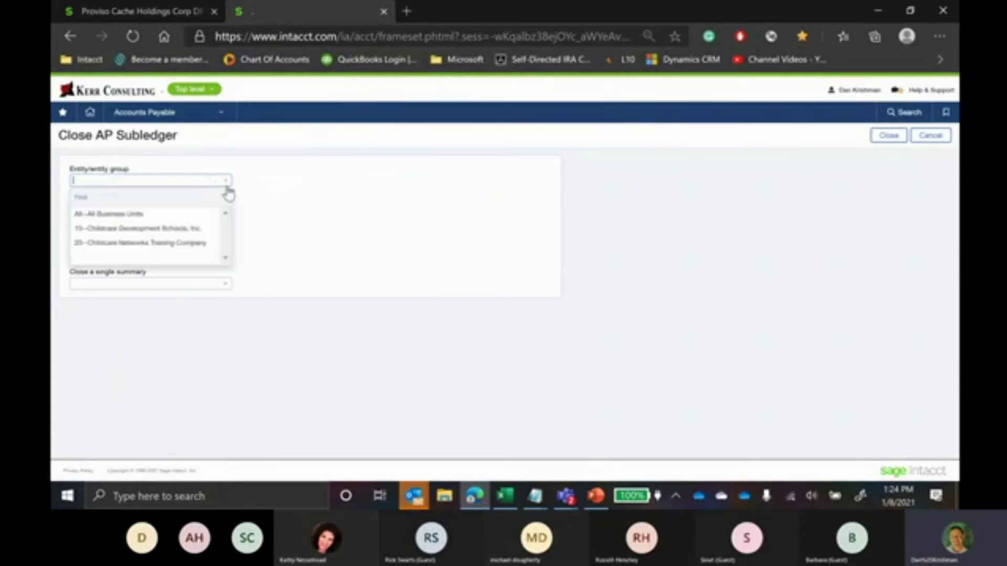
pyautogui.click(272, 209)
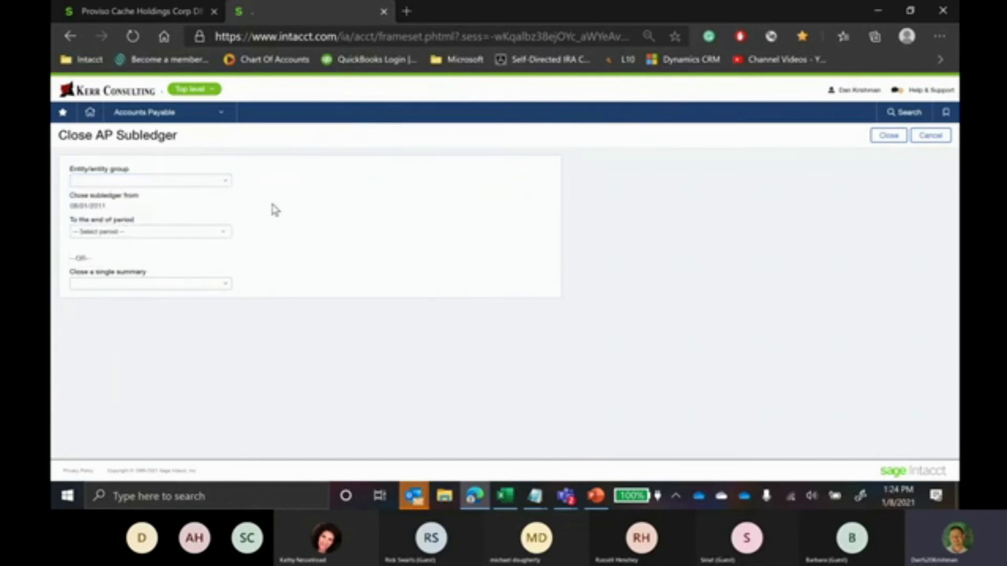
# - Check the Cash Management subledger closing option, and open the company's Users list, leaving the AP closing form unsaved
pyautogui.click(215, 112)
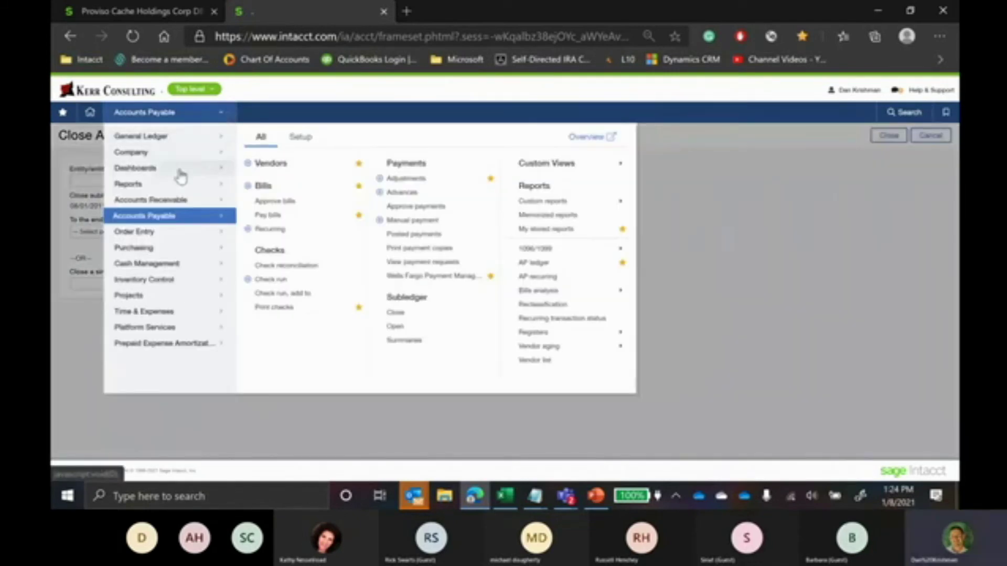
pyautogui.click(168, 263)
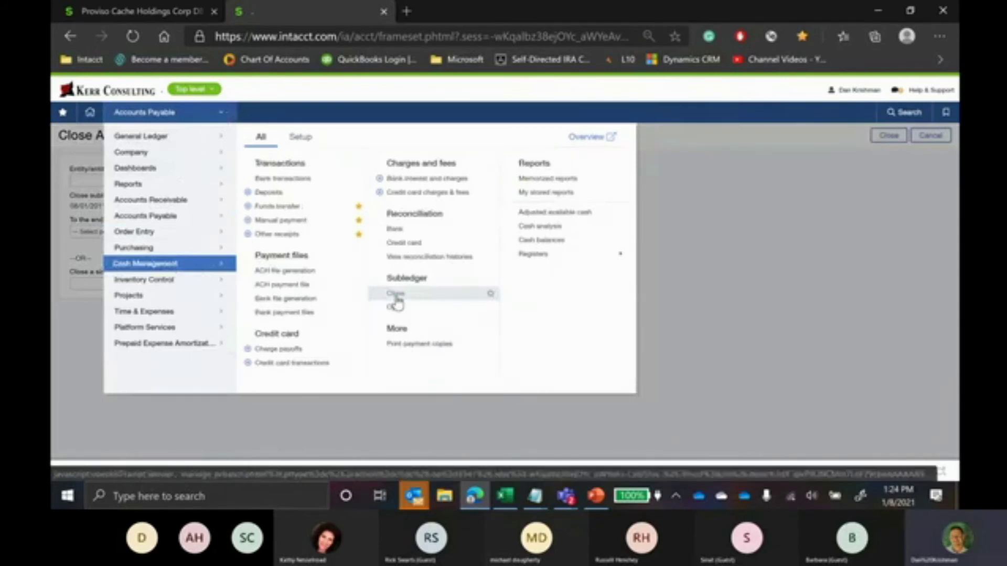
pyautogui.click(161, 138)
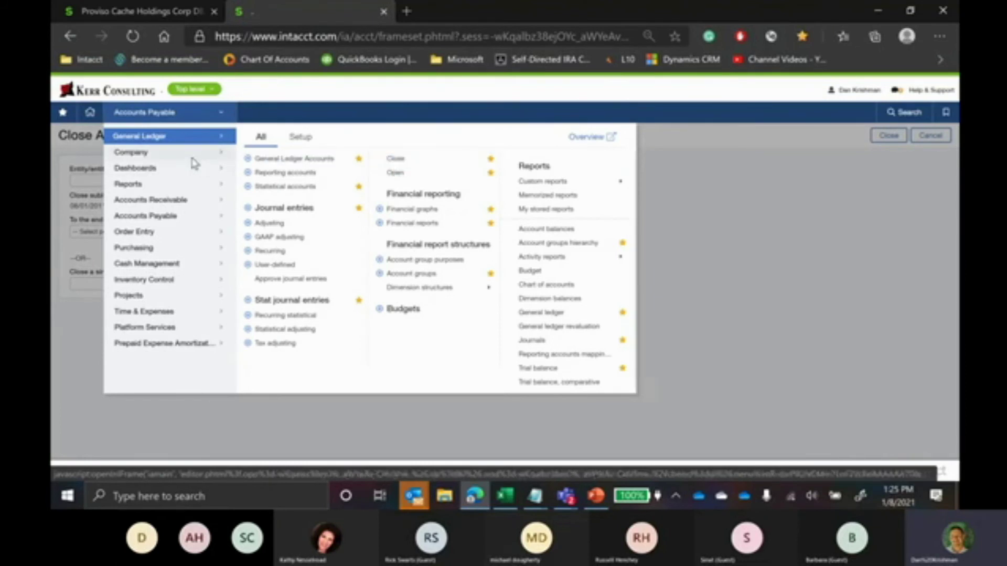
pyautogui.moveTo(189, 155)
pyautogui.click(265, 234)
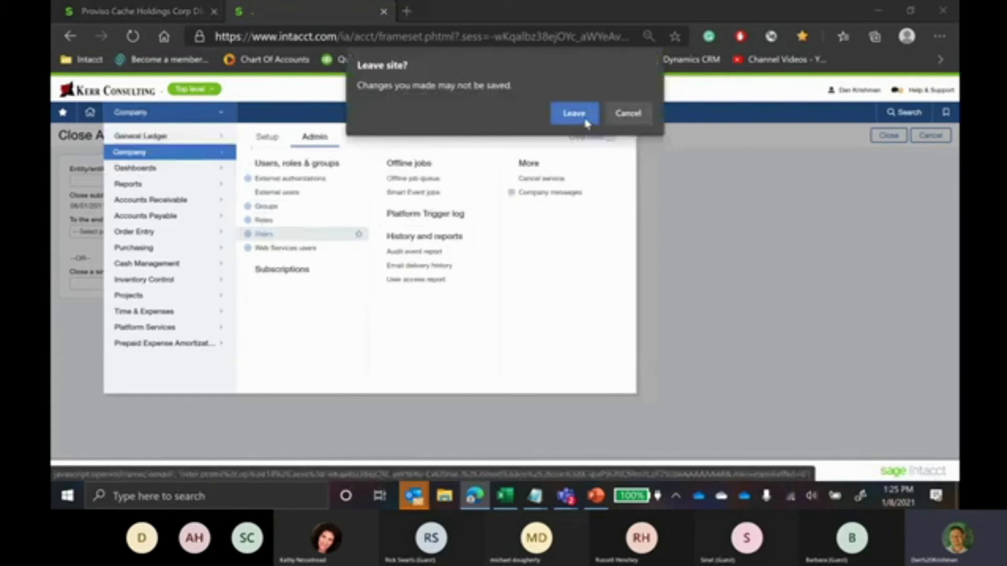
pyautogui.click(586, 124)
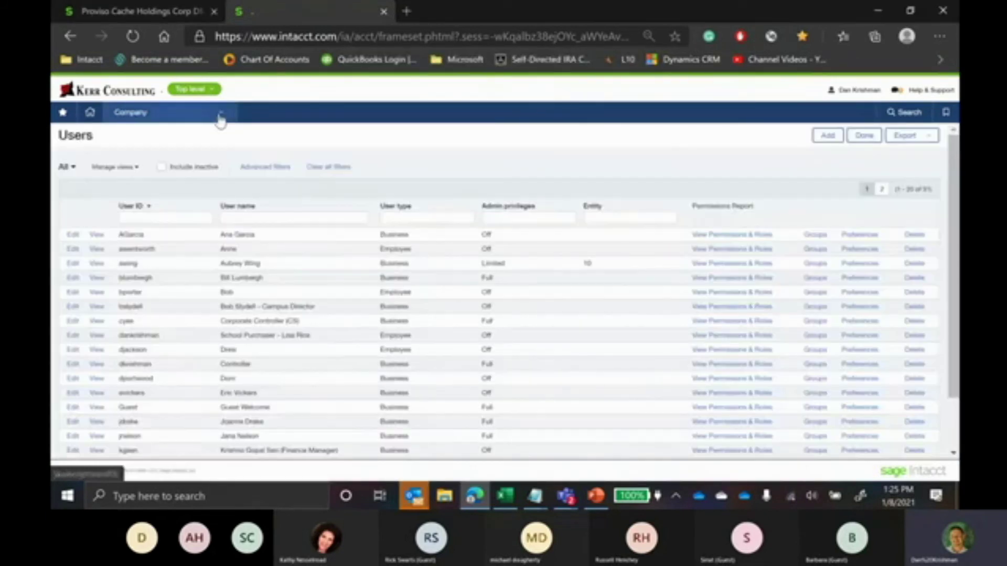
# - Open the company's Roles list and look over the remaining company administration options
pyautogui.click(131, 112)
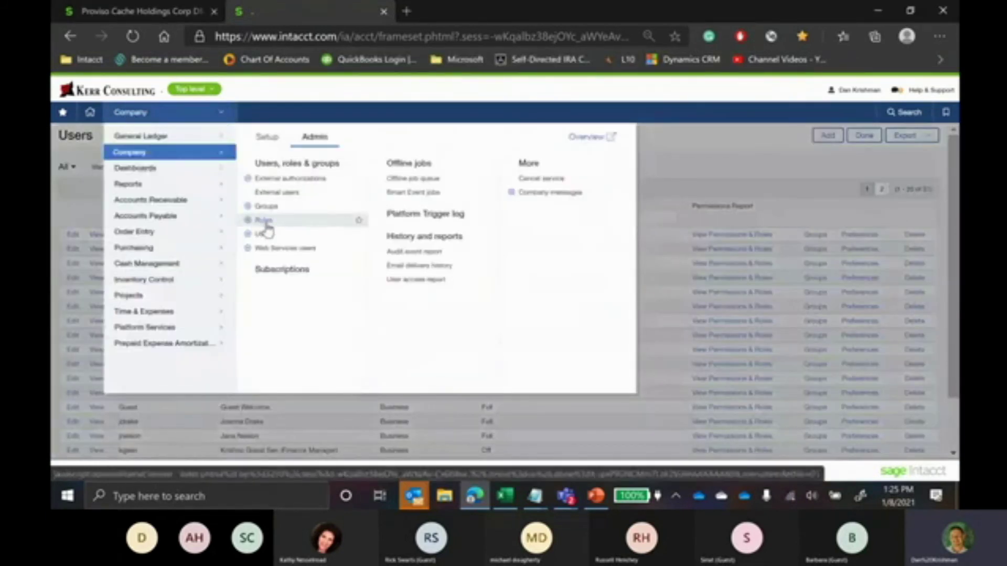
pyautogui.click(265, 222)
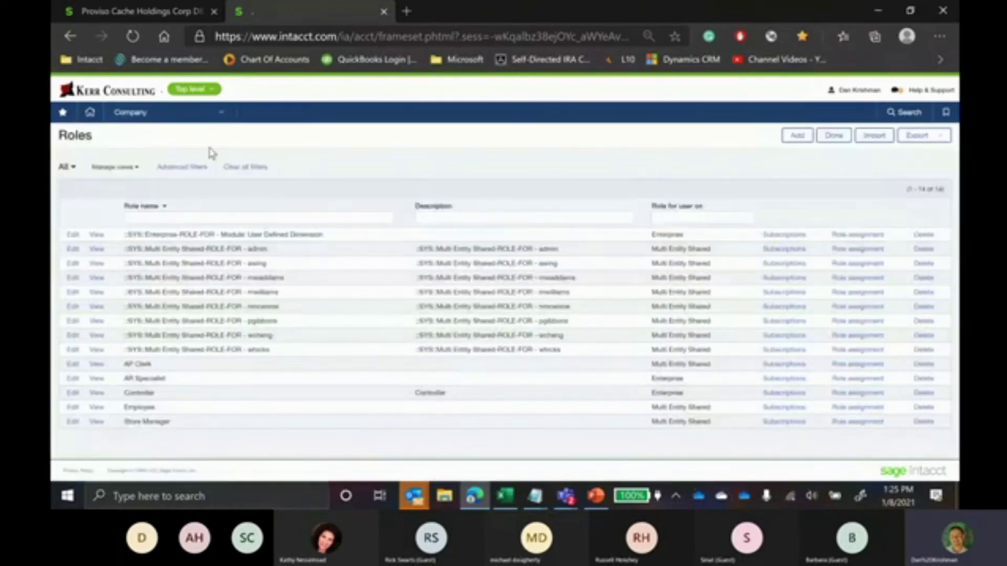
pyautogui.click(220, 120)
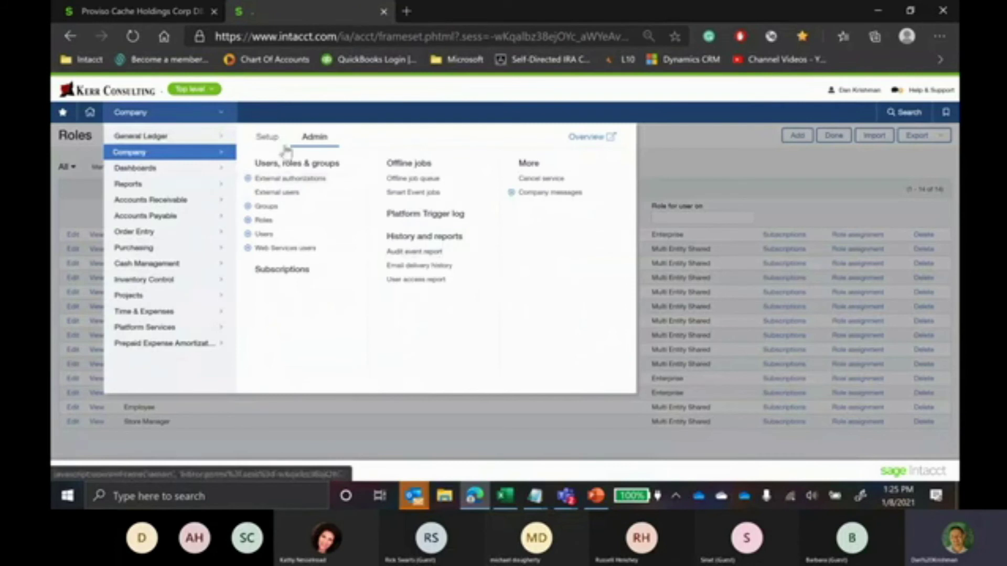
pyautogui.click(485, 98)
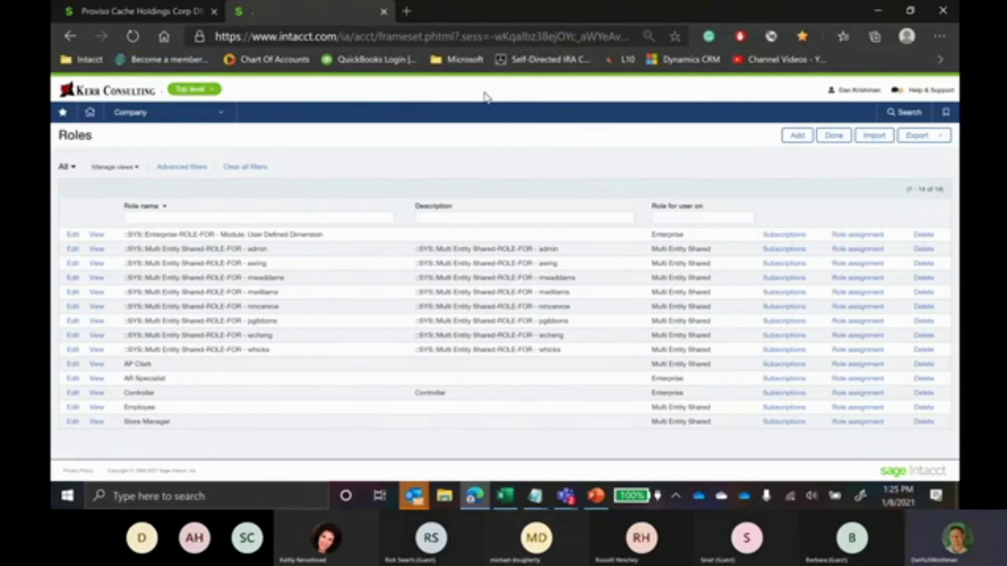
pyautogui.click(208, 114)
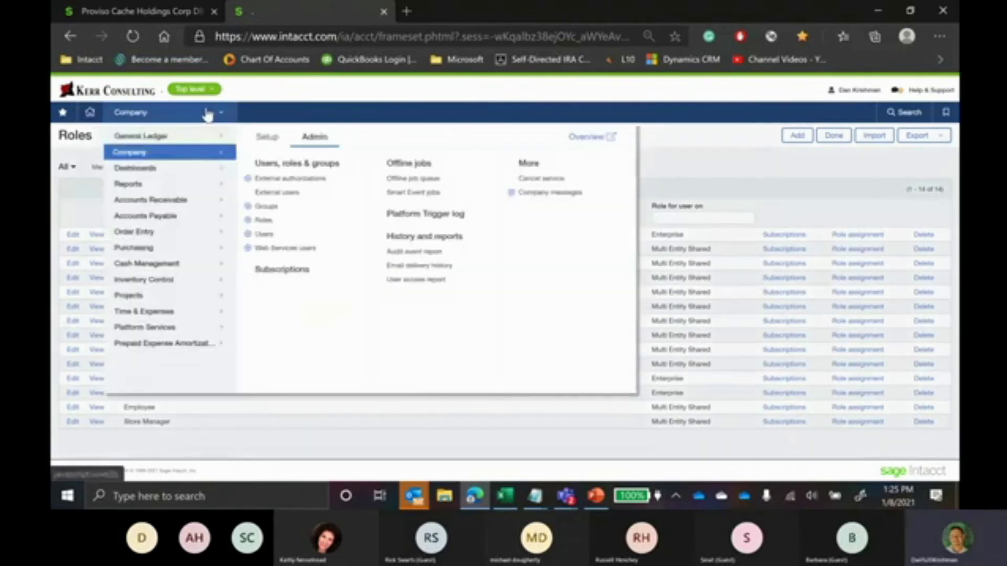
pyautogui.moveTo(188, 205)
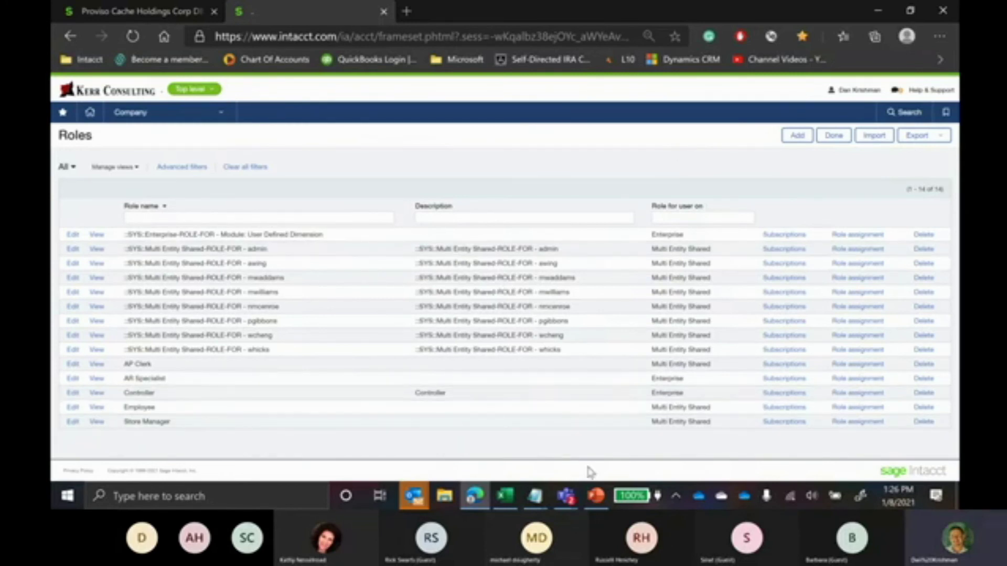
# - Switch to the year-end close presentation in PowerPoint, select the Key Considerations slide and start the slide show
pyautogui.click(596, 495)
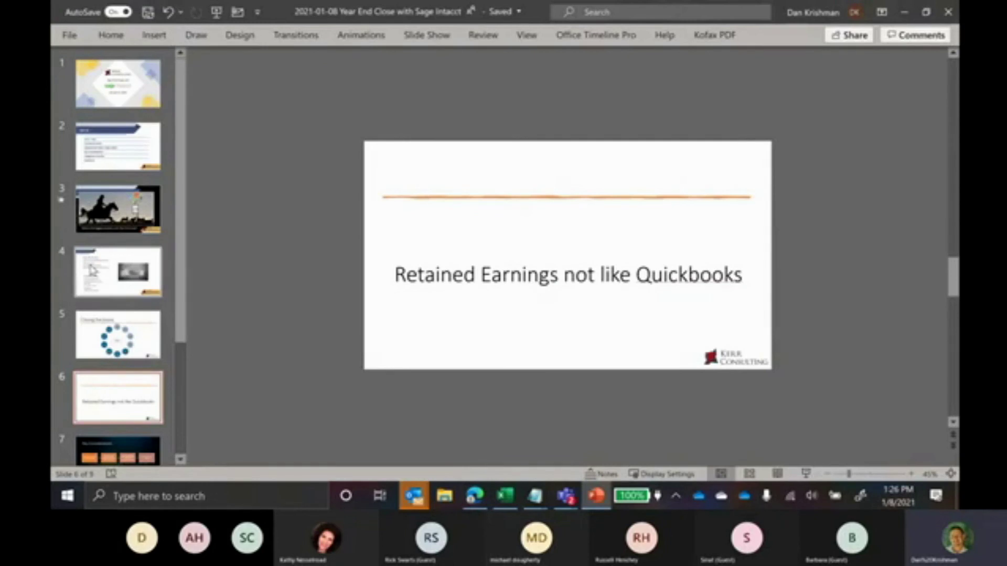
pyautogui.scroll(-3, 117, 397)
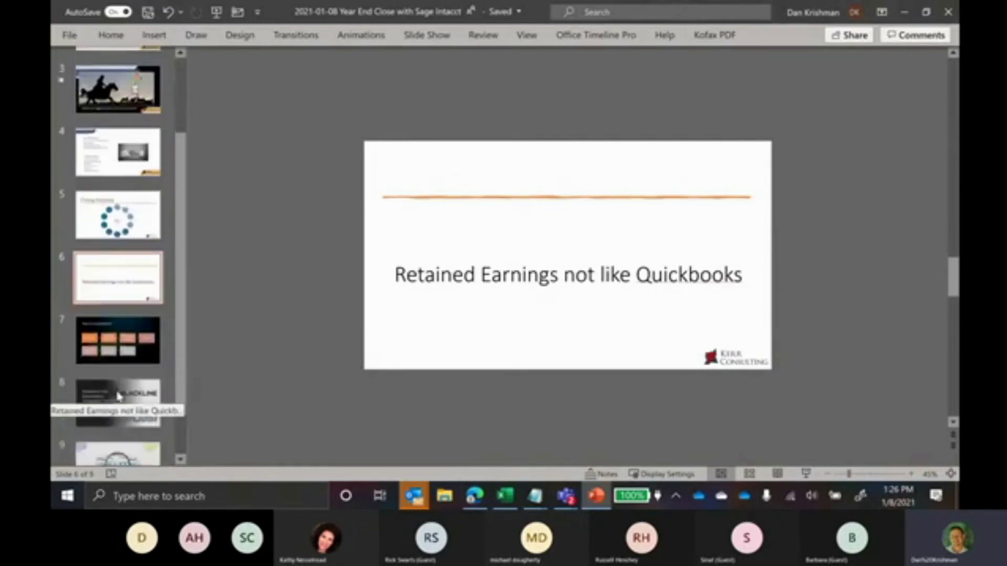
pyautogui.click(117, 341)
pyautogui.click(216, 12)
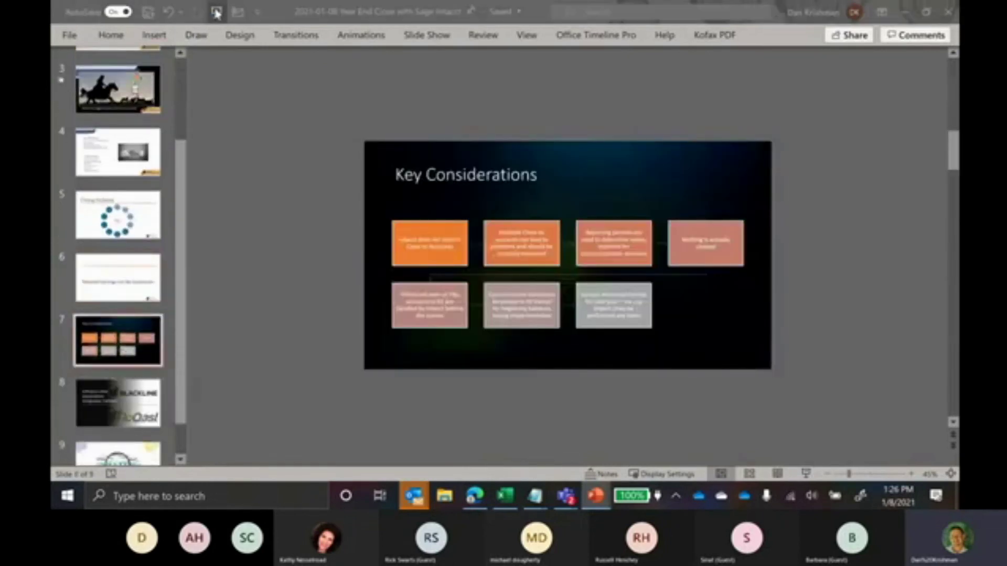
# - Switch to the Teams webinar meeting window and stop sharing the screen
pyautogui.hotkey('alt', 'Tab')
pyautogui.hotkey('alt', 'Tab')
pyautogui.hotkey('alt', 'Tab')
pyautogui.hotkey('alt', 'Tab')
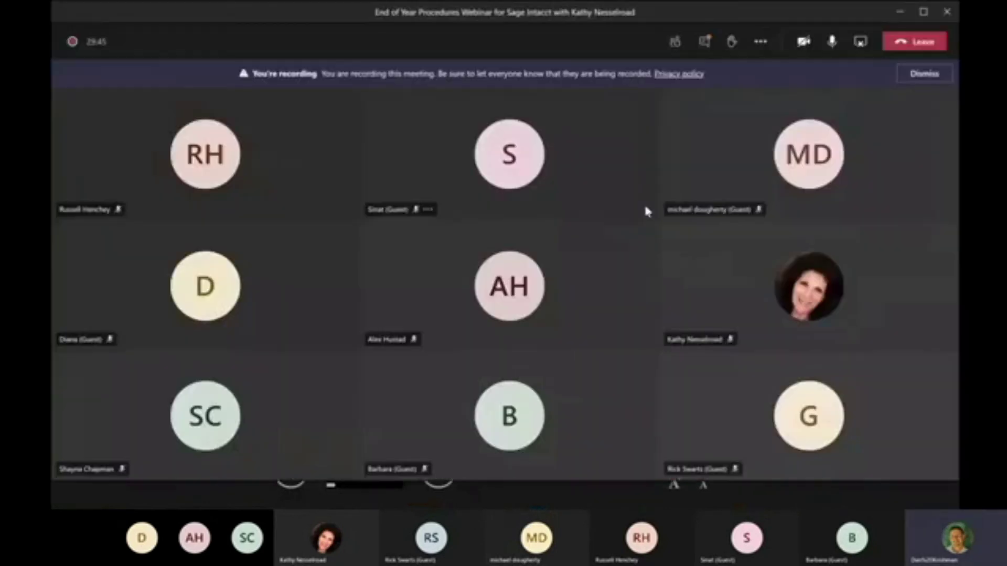
pyautogui.click(861, 42)
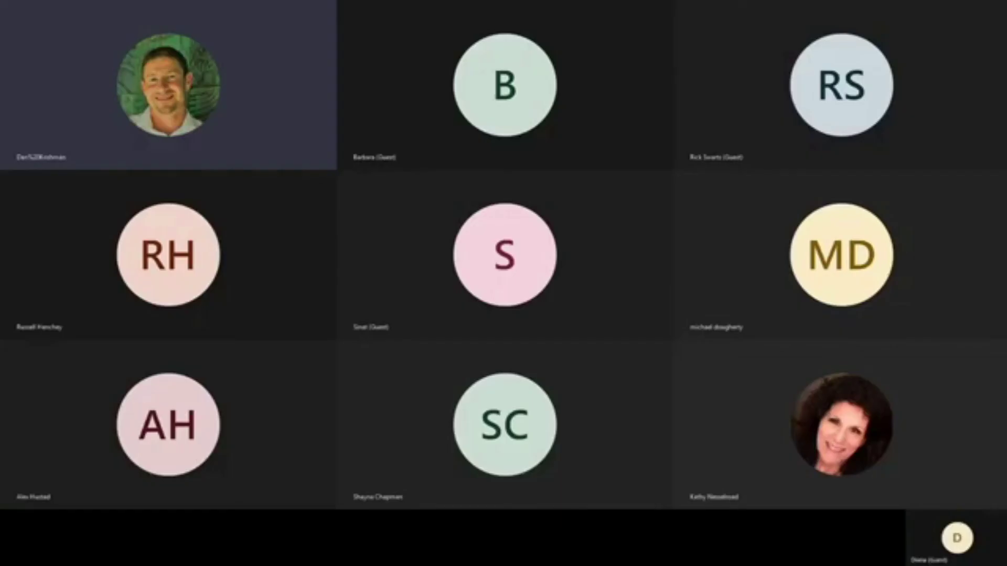